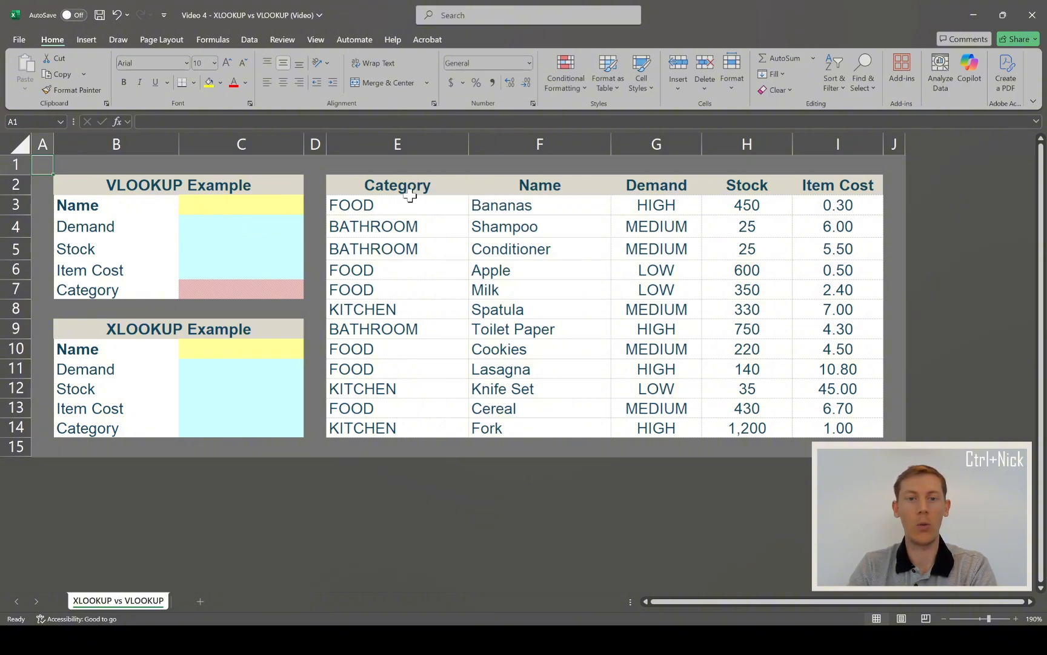
Step: Examine the product table's headers and its Category, Name, Demand, Stock and Item Cost columns, plus the VLOOKUP example's result cells
left_click_drag(380, 186, 835, 192)
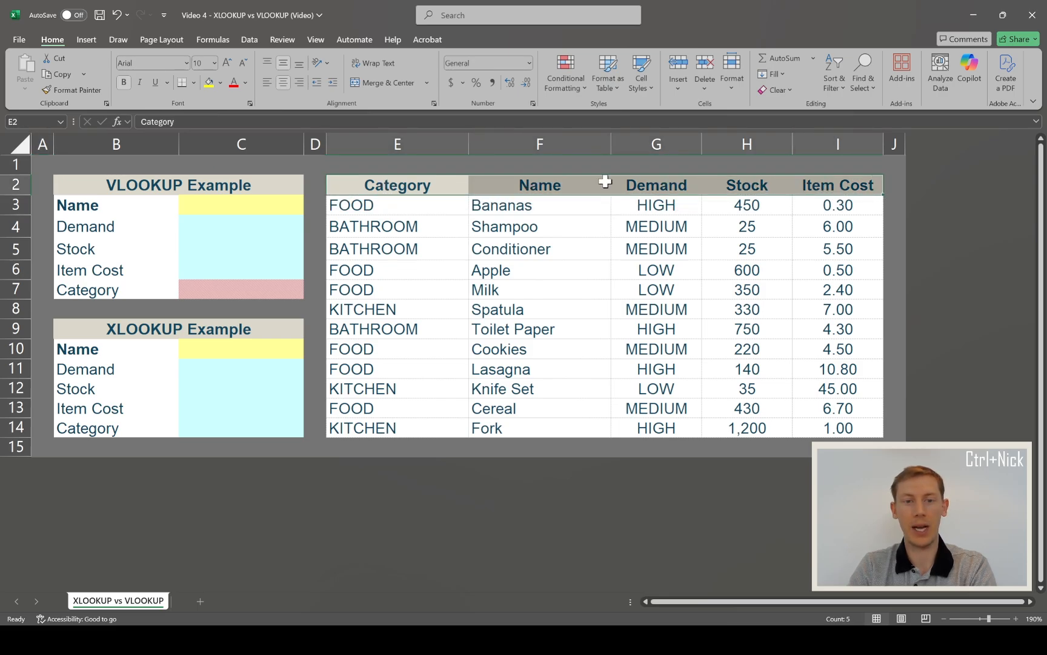
left_click_drag(416, 187, 385, 427)
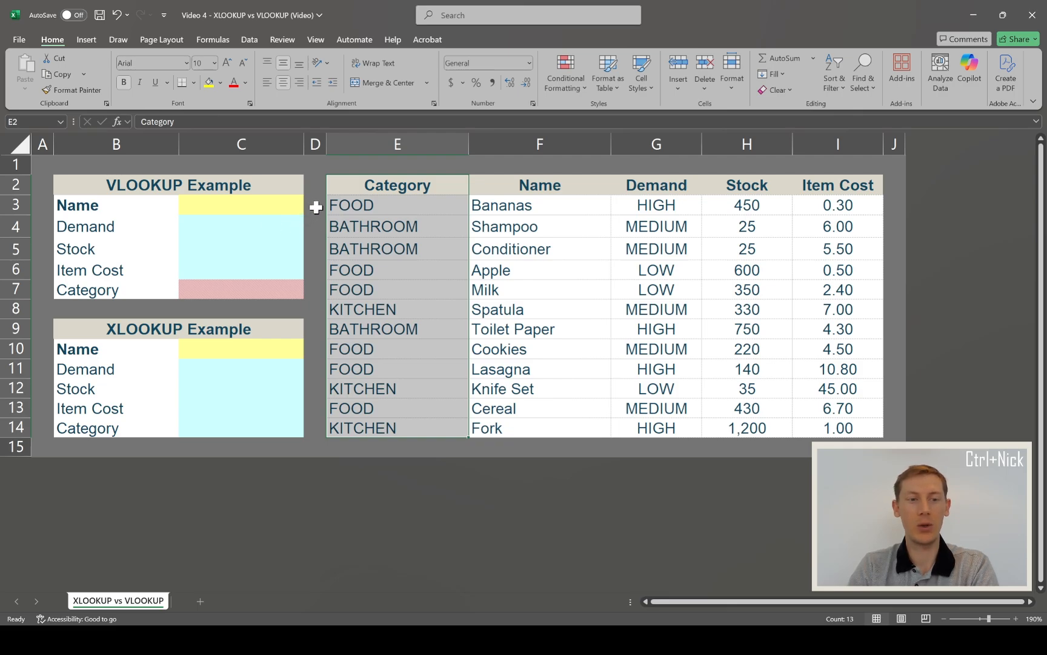
left_click_drag(225, 222, 228, 265)
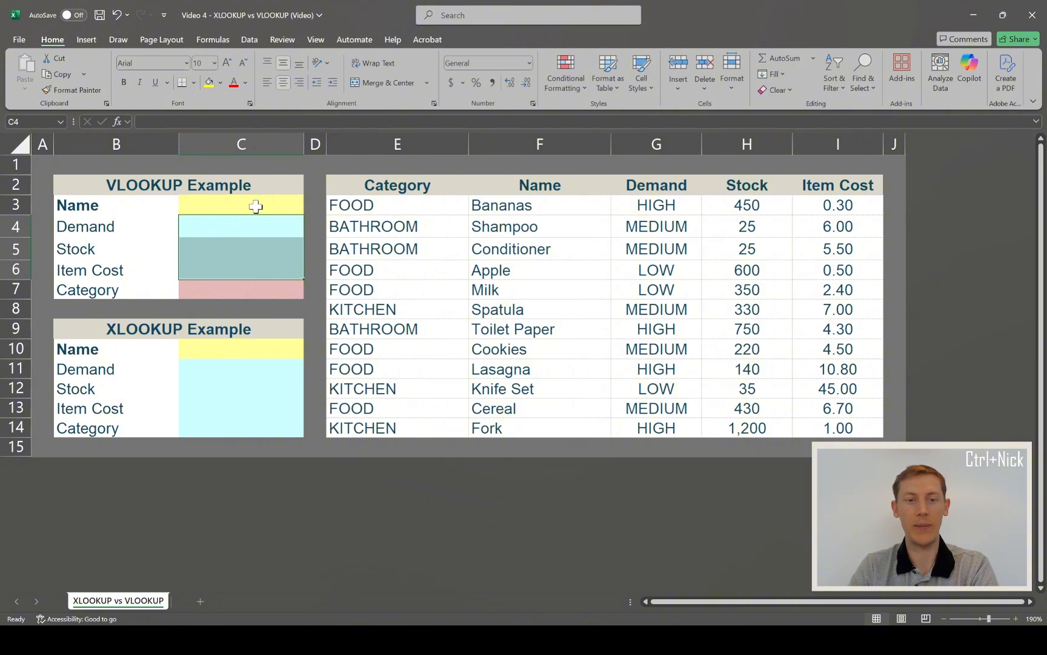
left_click(519, 206)
left_click_drag(519, 206, 533, 424)
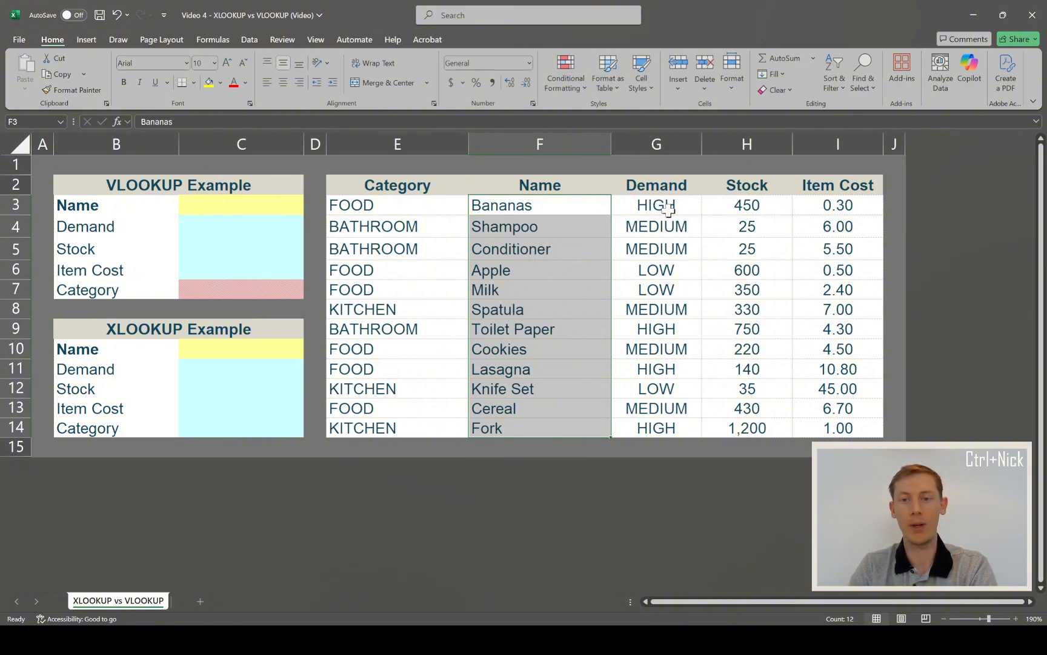
left_click_drag(666, 205, 666, 289)
left_click_drag(747, 205, 746, 271)
left_click_drag(829, 203, 831, 269)
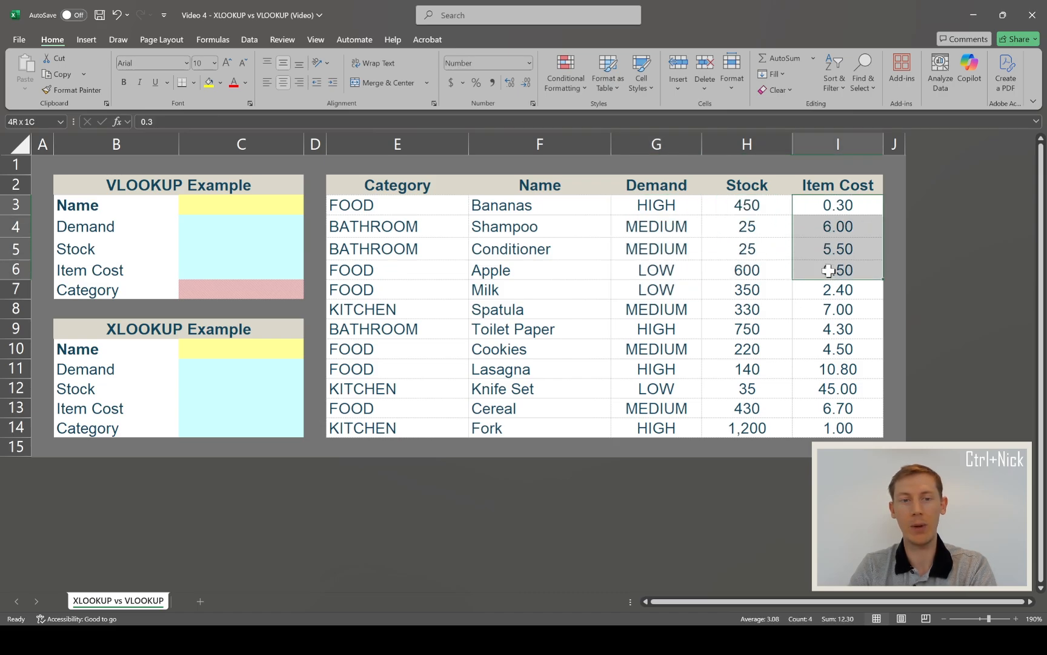
left_click_drag(406, 209, 404, 271)
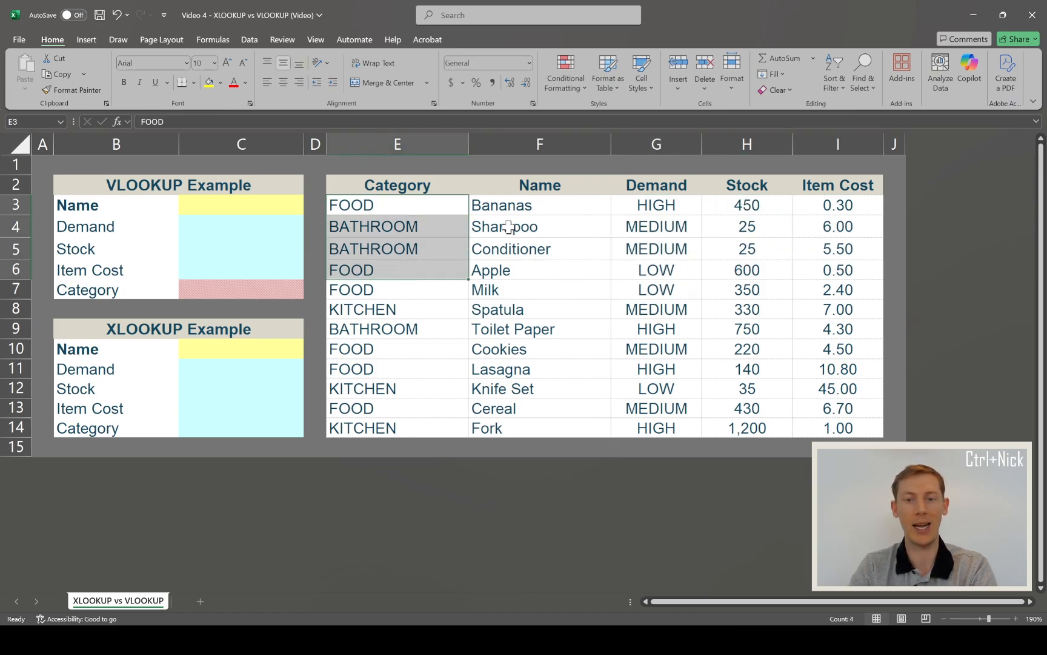
Step: Choose Cookies as the lookup name in cell C3 of the VLOOKUP example
left_click(194, 205)
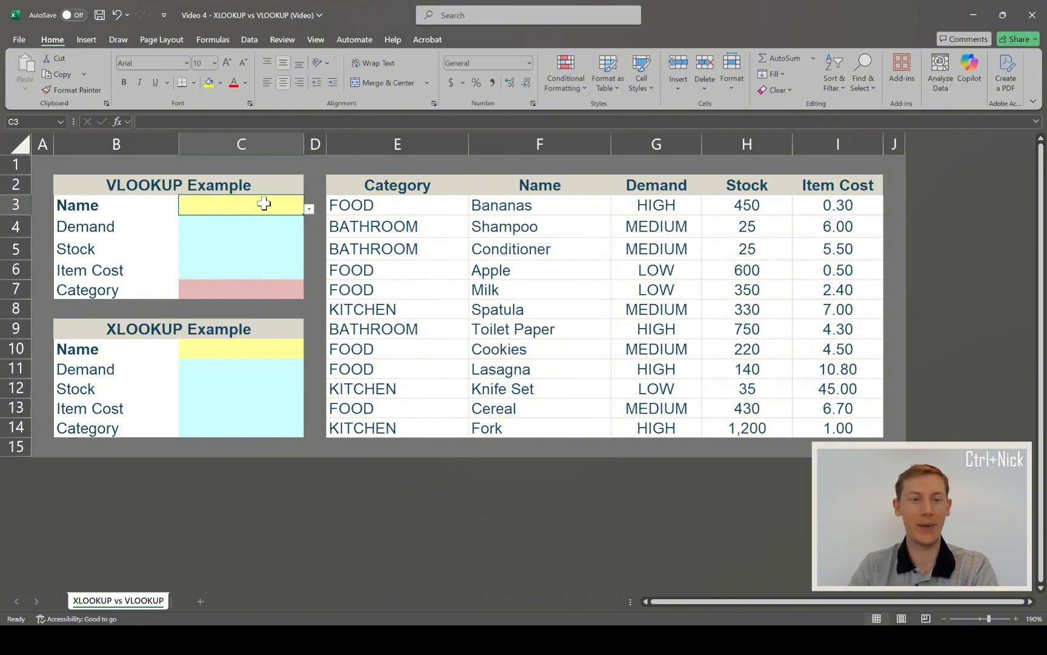
left_click(308, 210)
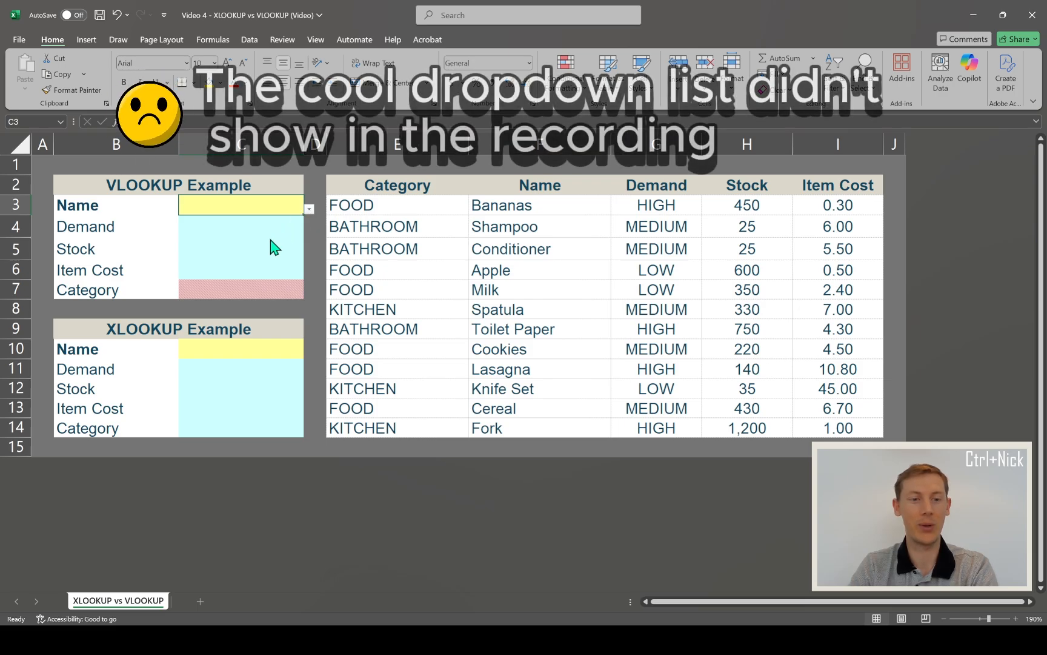
left_click(252, 292)
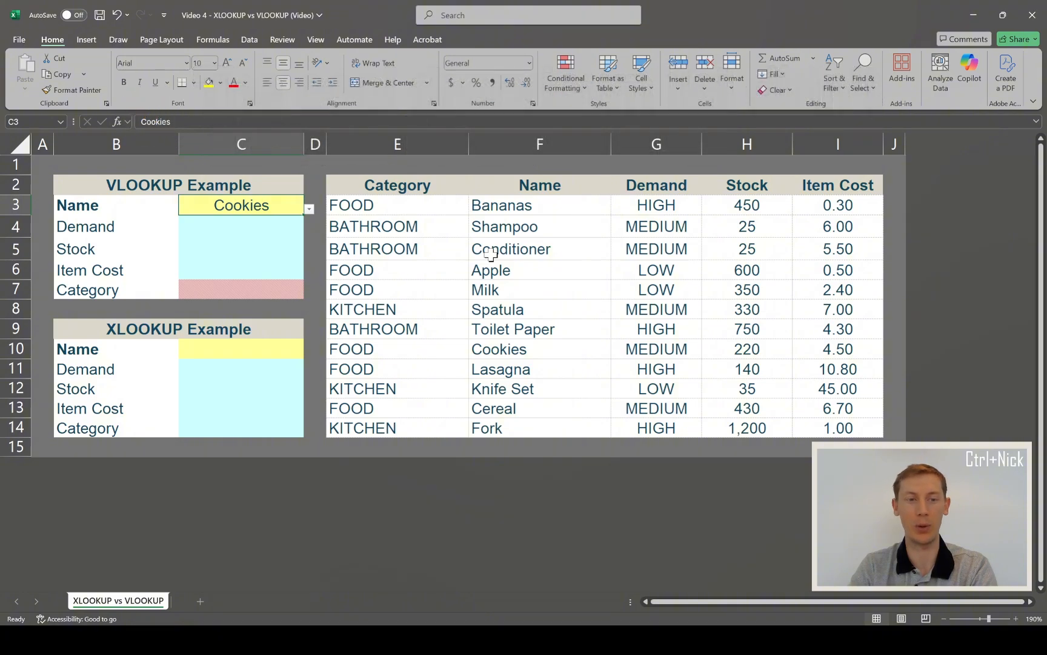
key("Return")
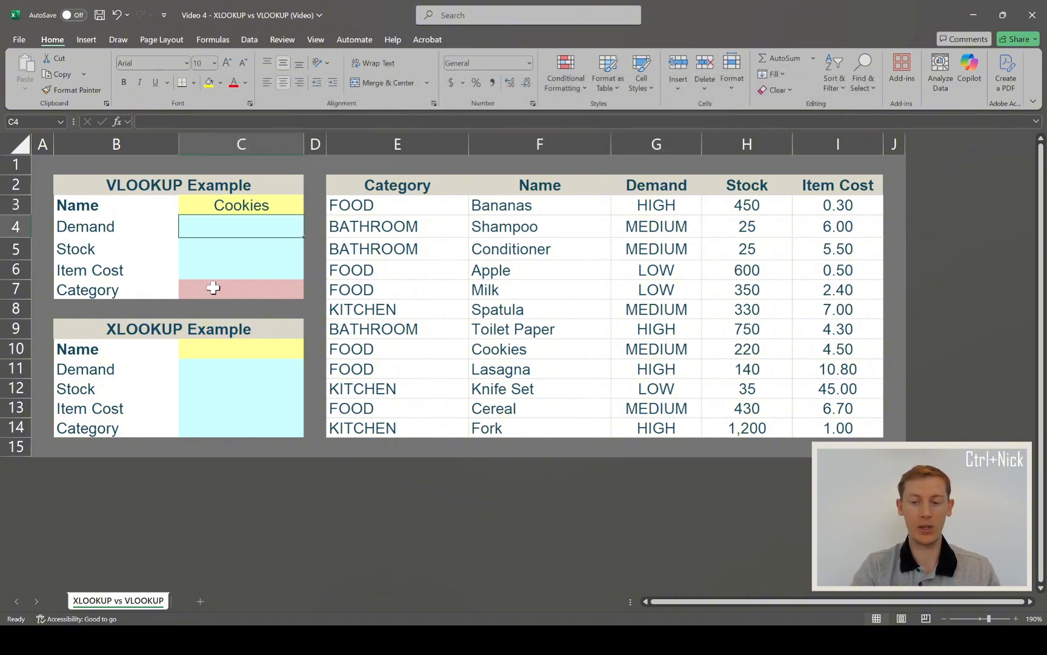
Step: Enter =VLOOKUP($C$3,$F$3:$I$14,2,FALSE) in the VLOOKUP example's Demand cell C4
type("=vlook")
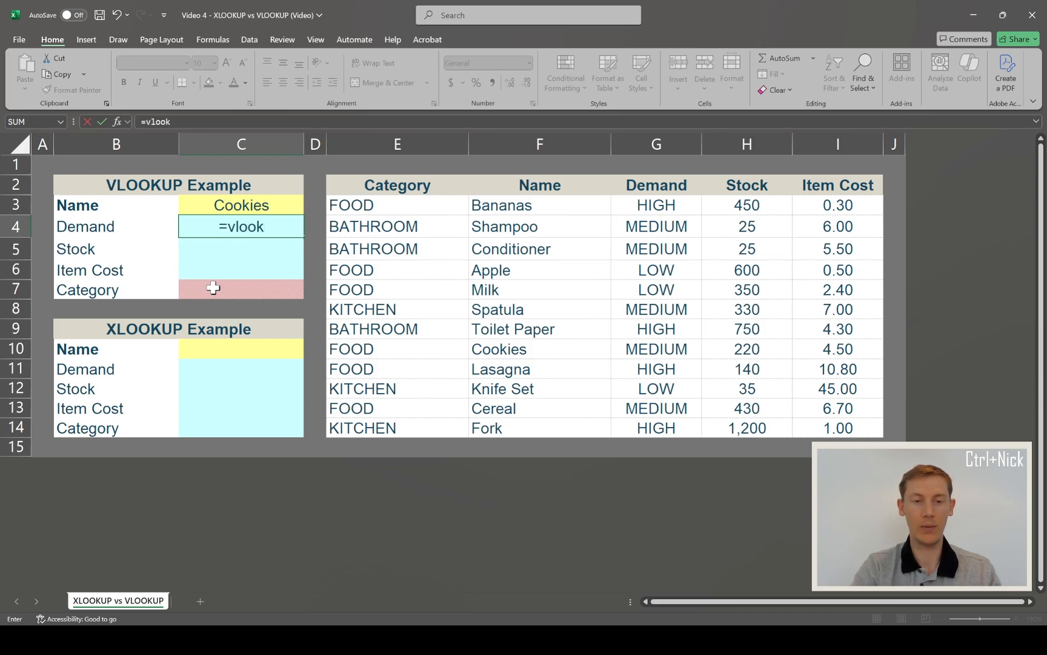
type("up(")
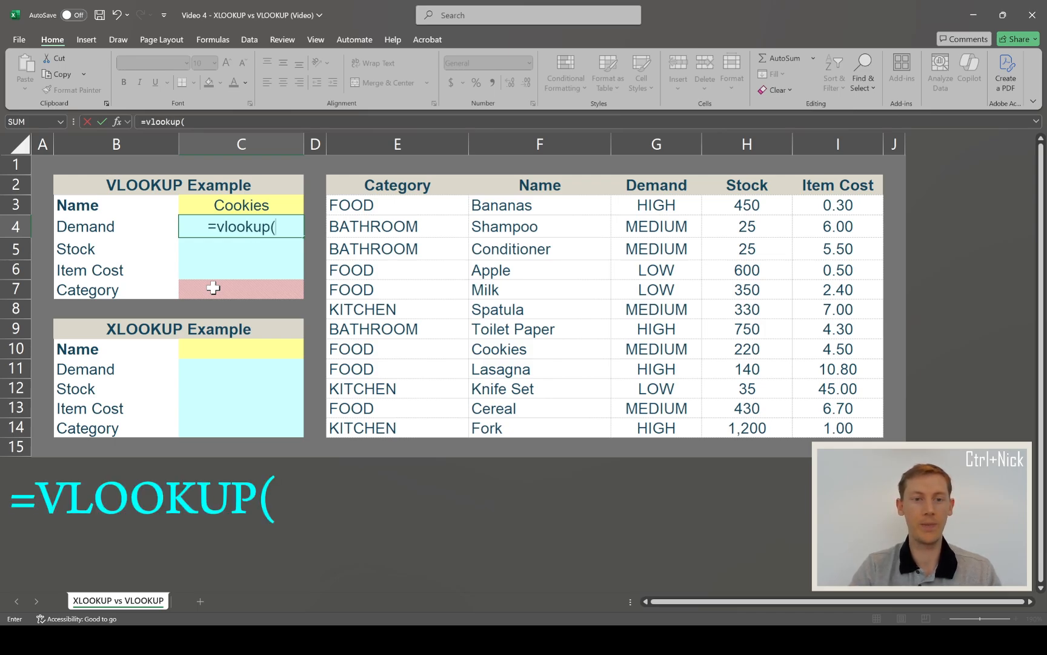
left_click(230, 205)
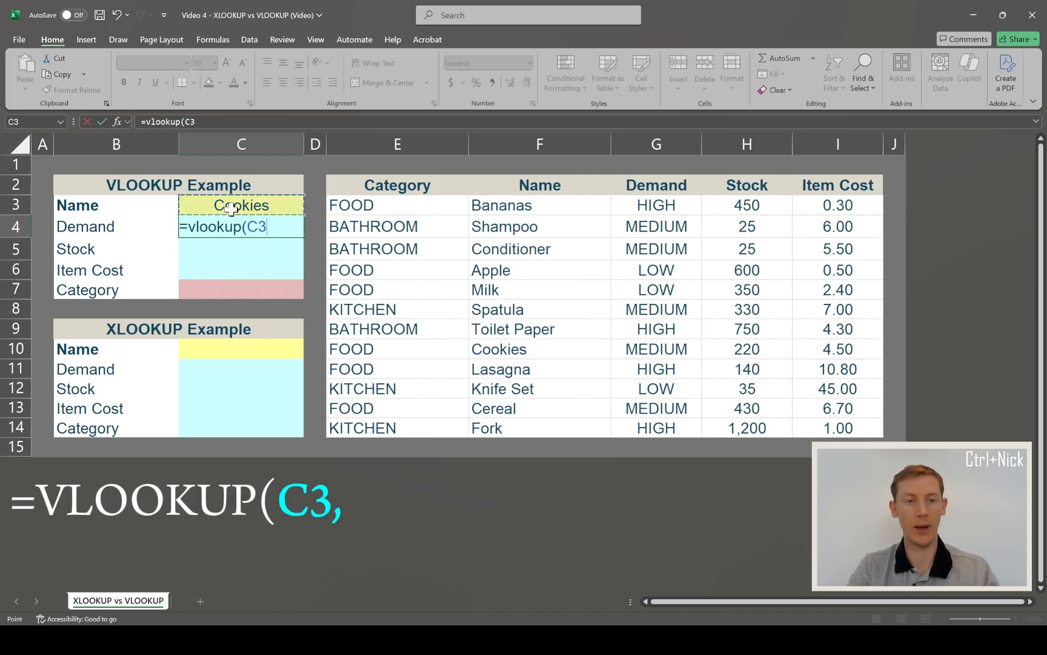
key("F4")
type(",")
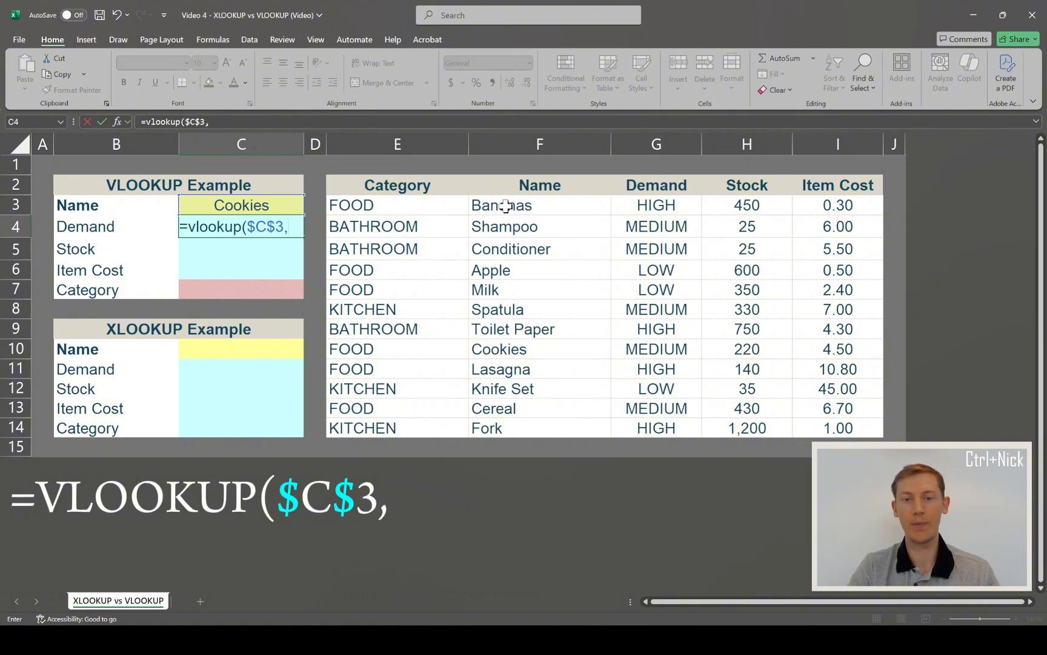
left_click_drag(505, 206, 834, 422)
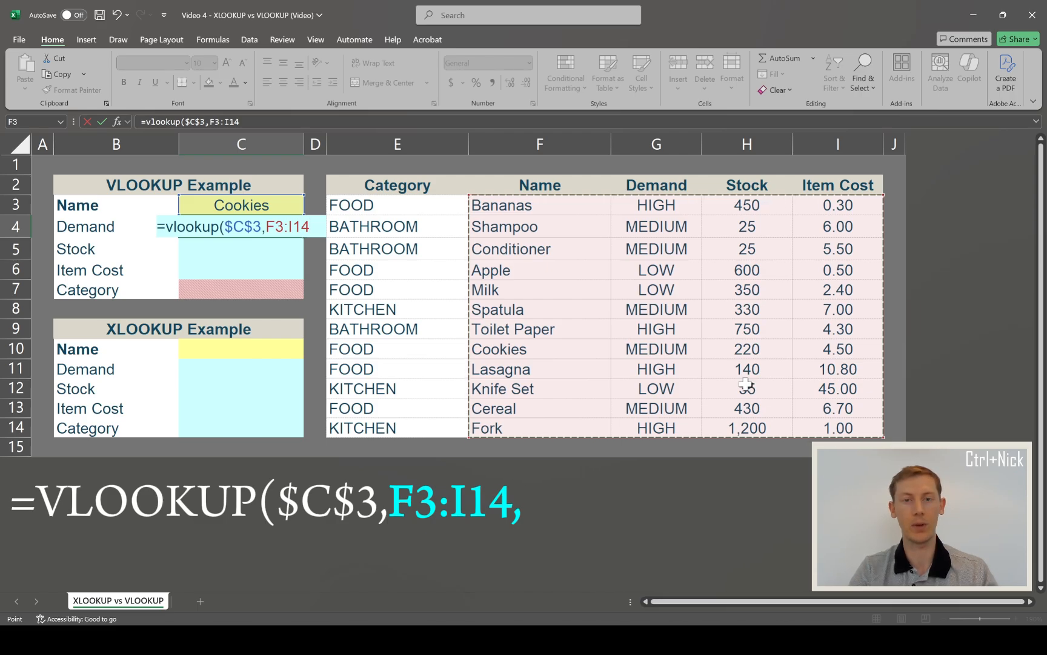
key("F4")
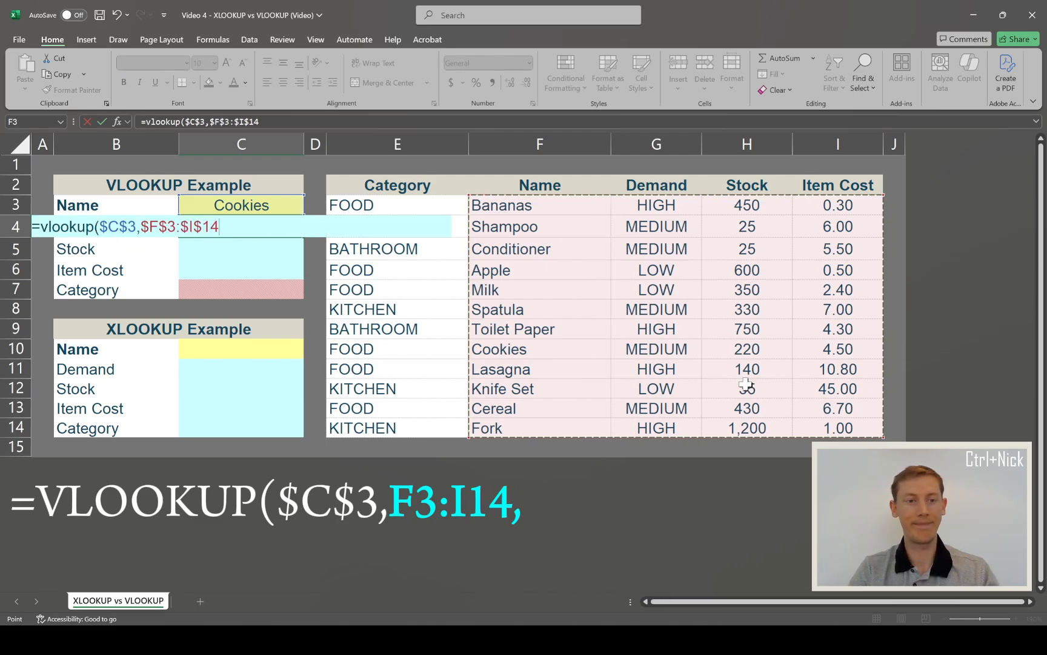
type(",")
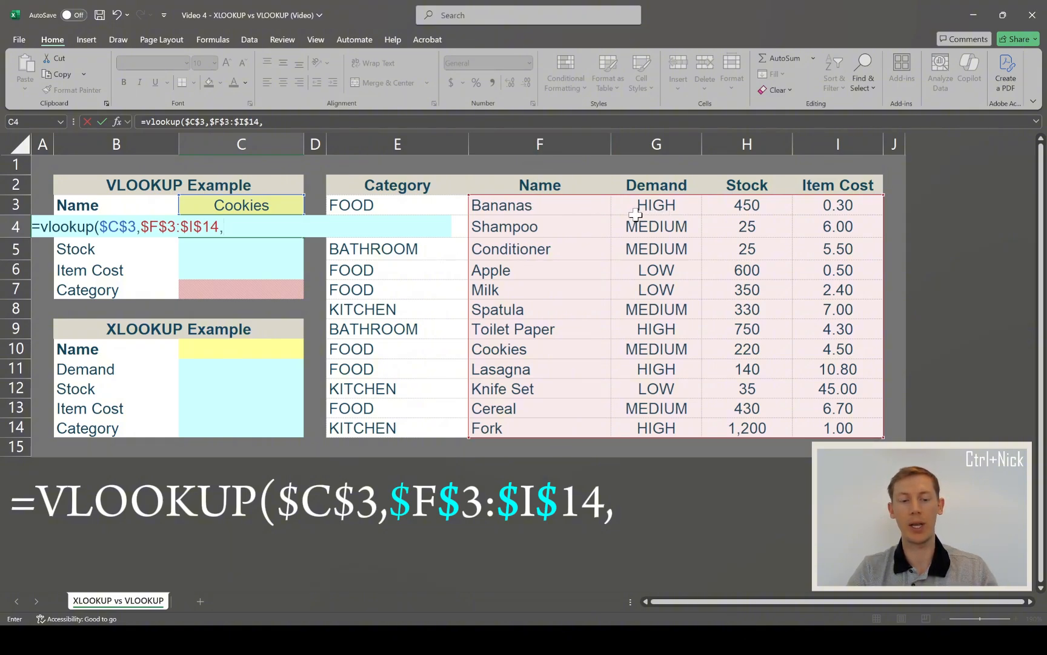
type("2,")
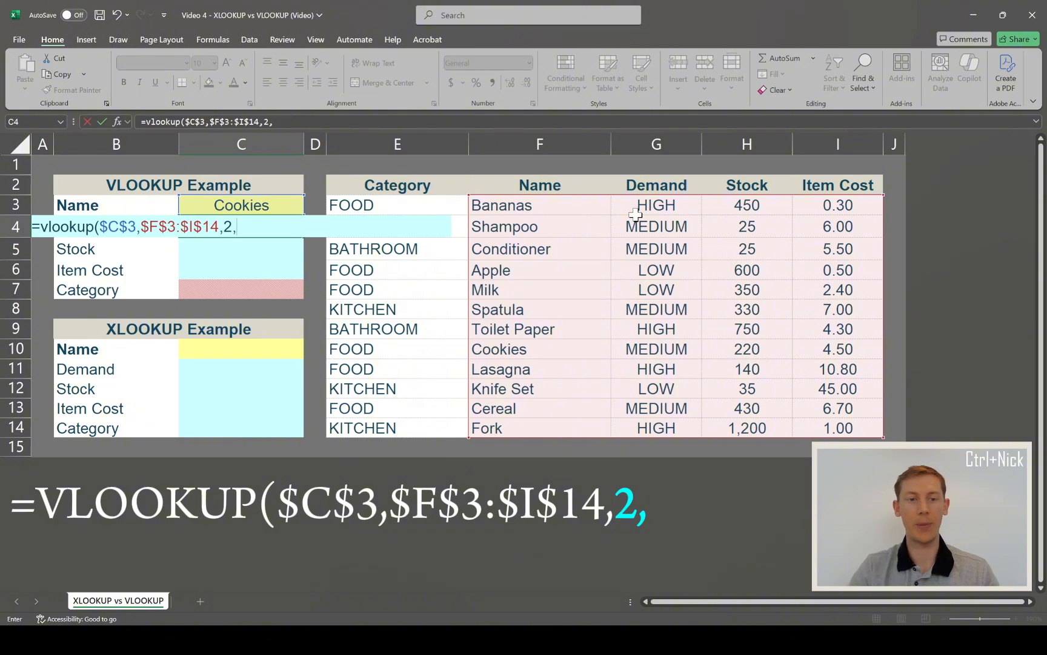
type("FALSE")
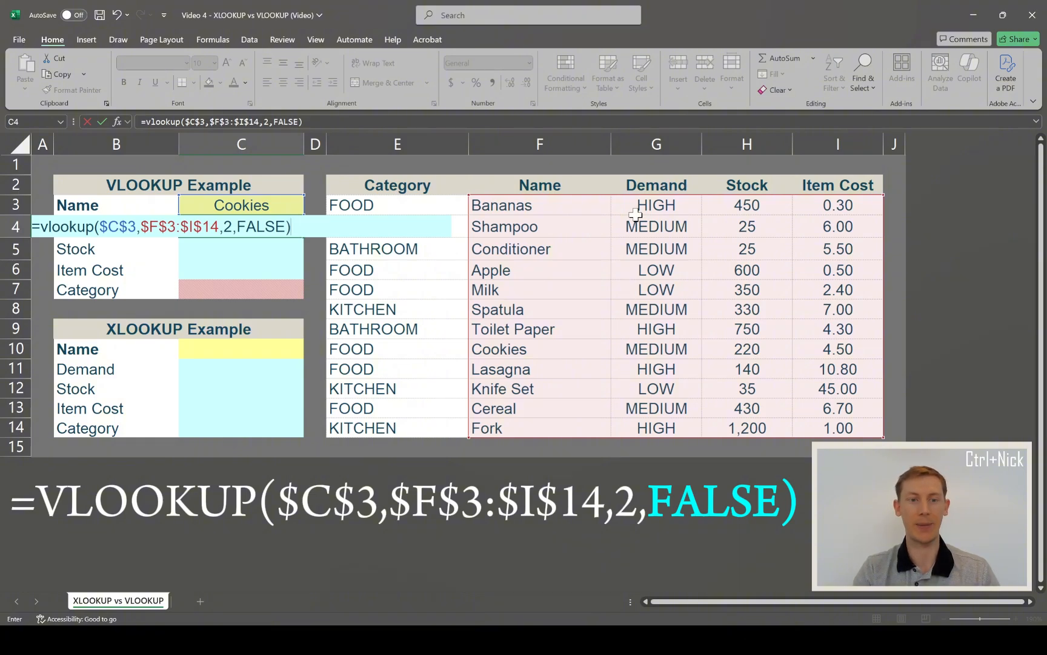
key("ctrl+Return")
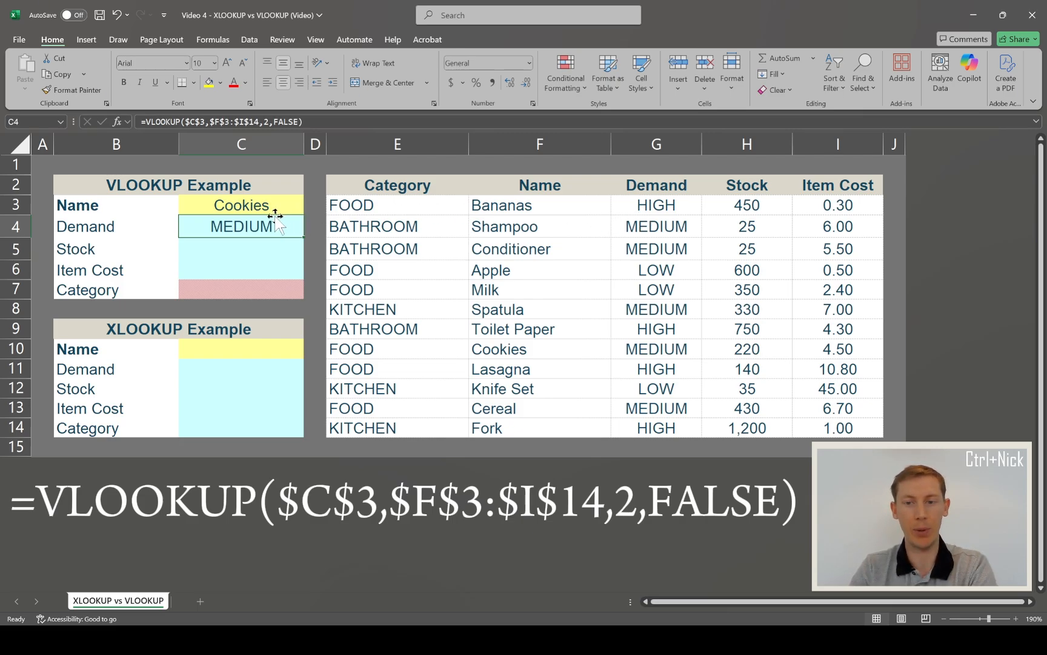
Step: Highlight the Cookies row of the product table, E10:I10, with a yellow fill
left_click_drag(384, 349, 823, 358)
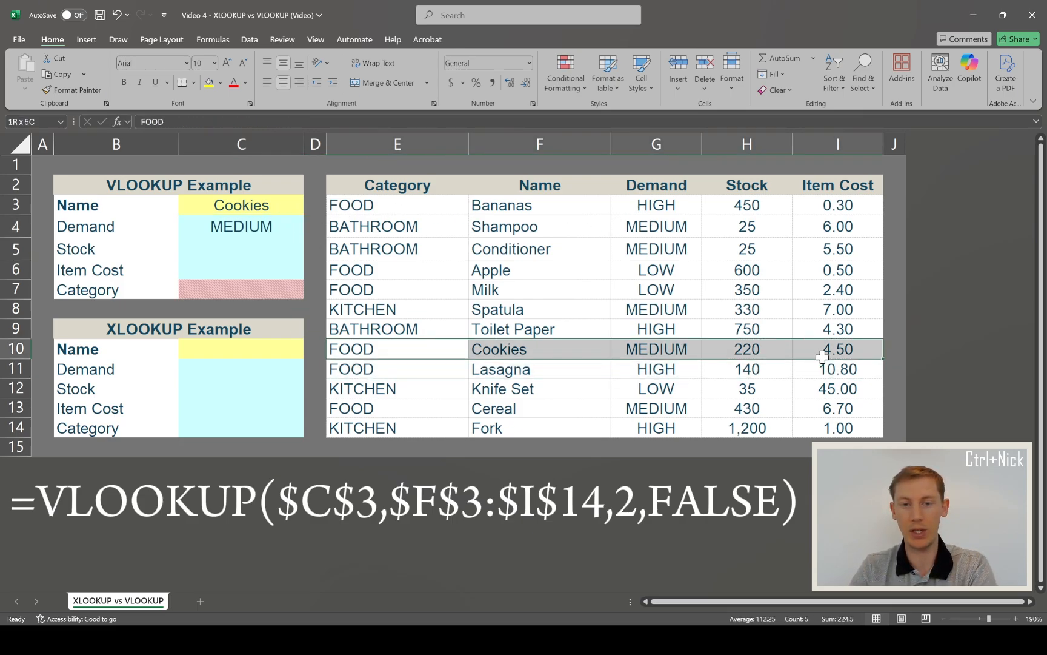
left_click(211, 84)
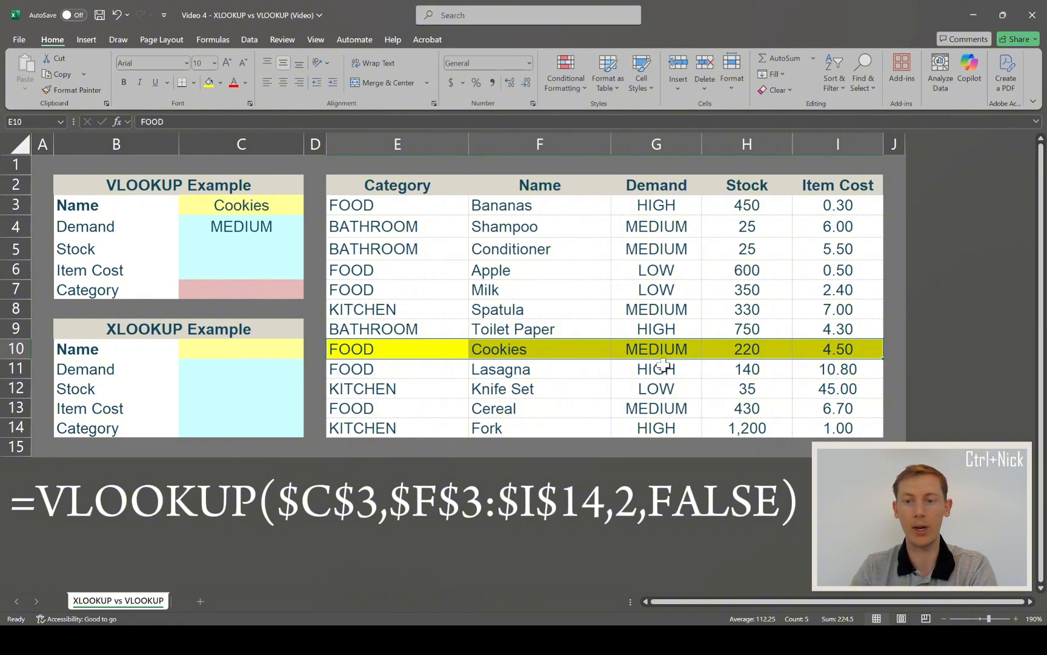
left_click(620, 348)
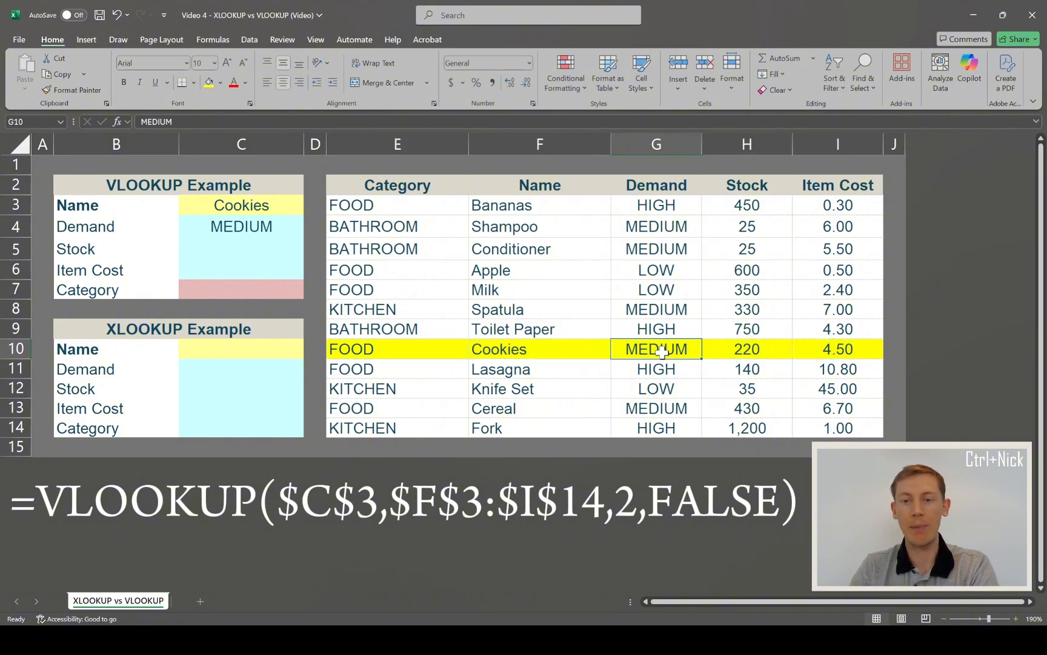
Step: Copy the Demand formula from C4 into the Stock and Item Cost cells C5 and C6
left_click(268, 225)
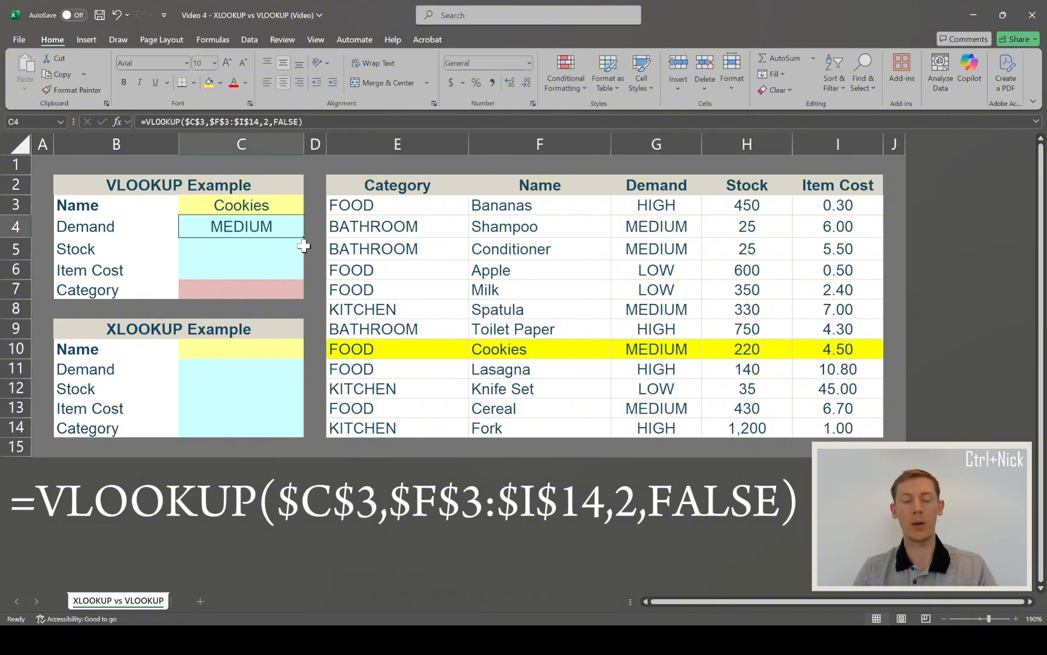
key("ctrl+c")
key("Down")
key("ctrl+v")
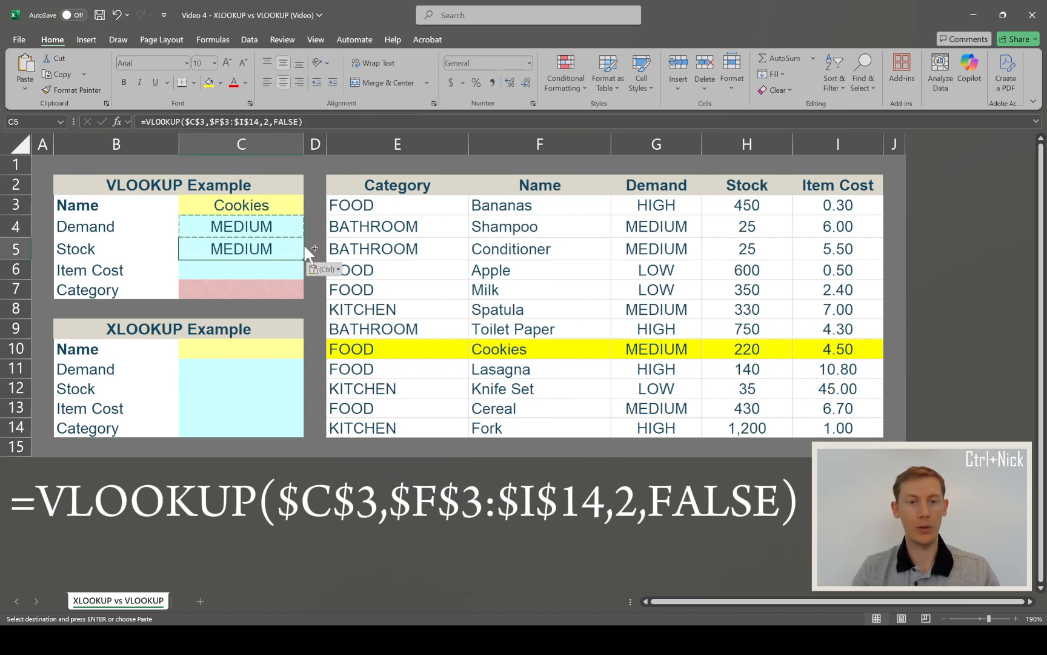
key("Down")
key("ctrl+v")
Step: Set the column index to 3 in the VLOOKUP example's Stock formula in C5
key("Up")
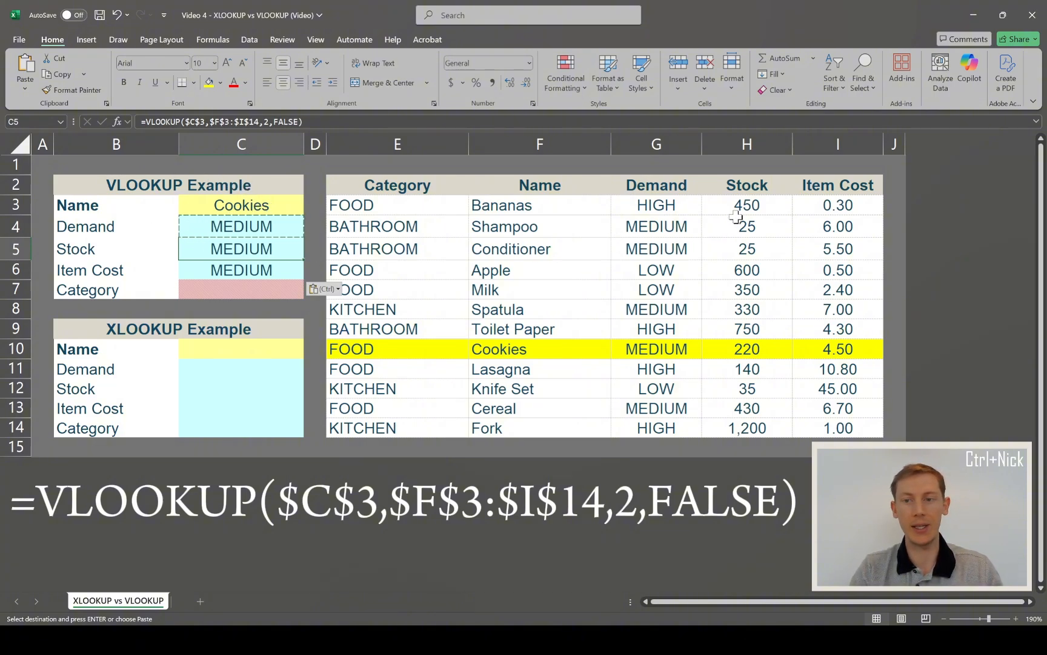
left_click_drag(744, 186, 732, 291)
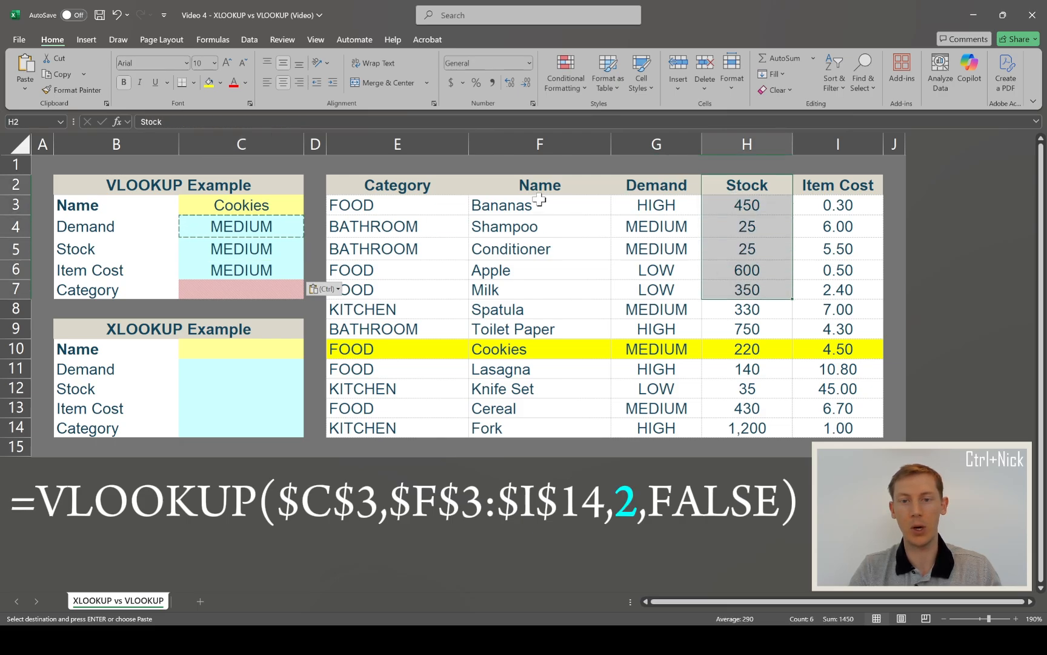
left_click(481, 182)
left_click(260, 246)
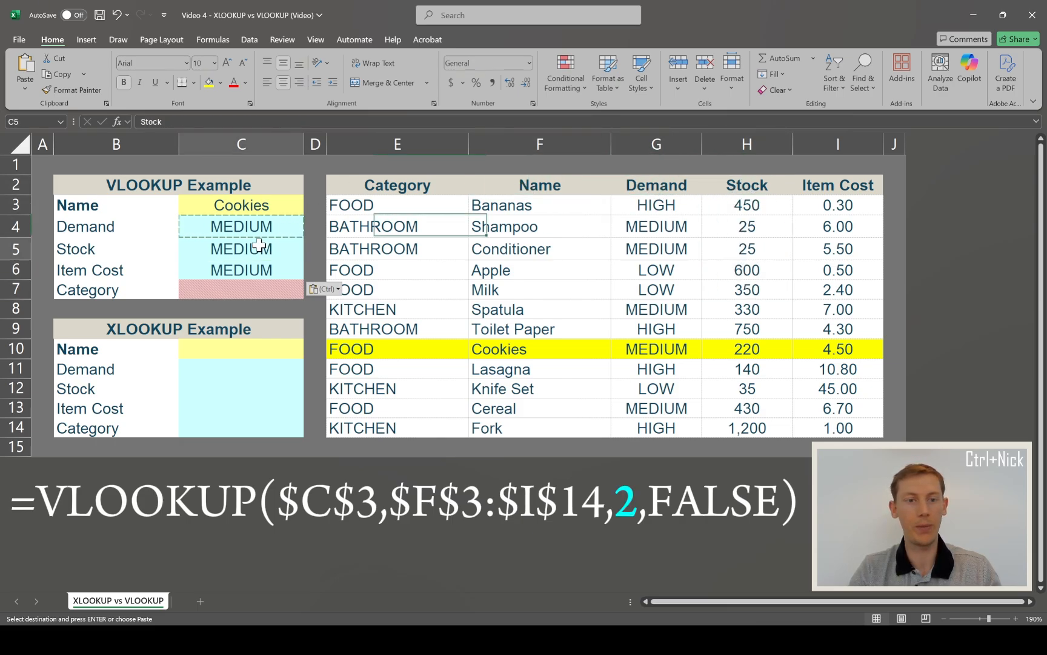
left_click(265, 122)
key("Delete")
type("3")
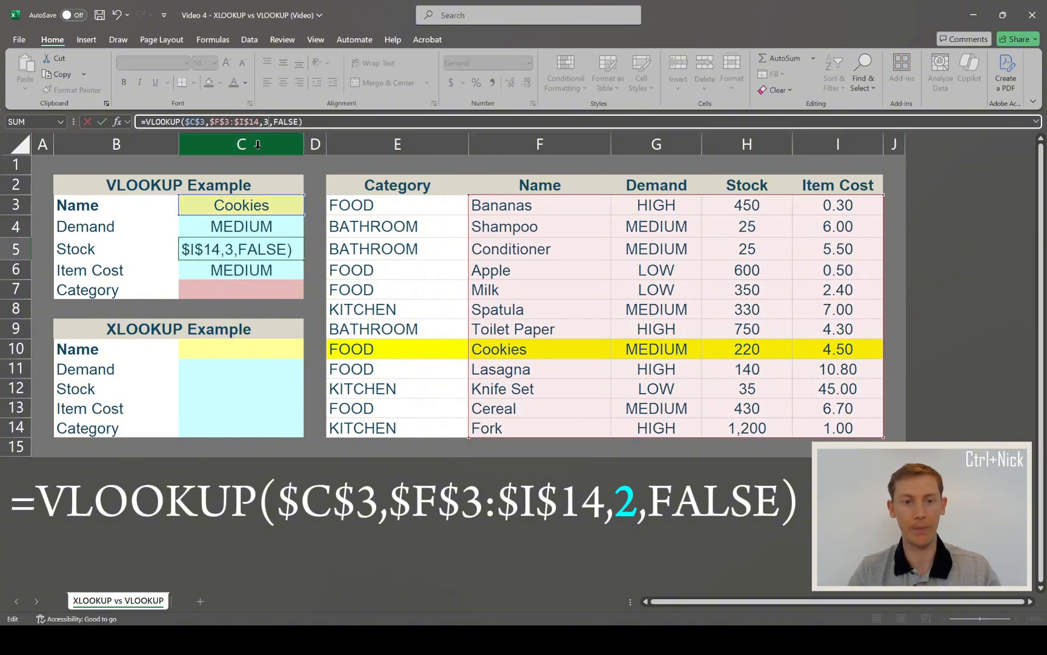
key("Return")
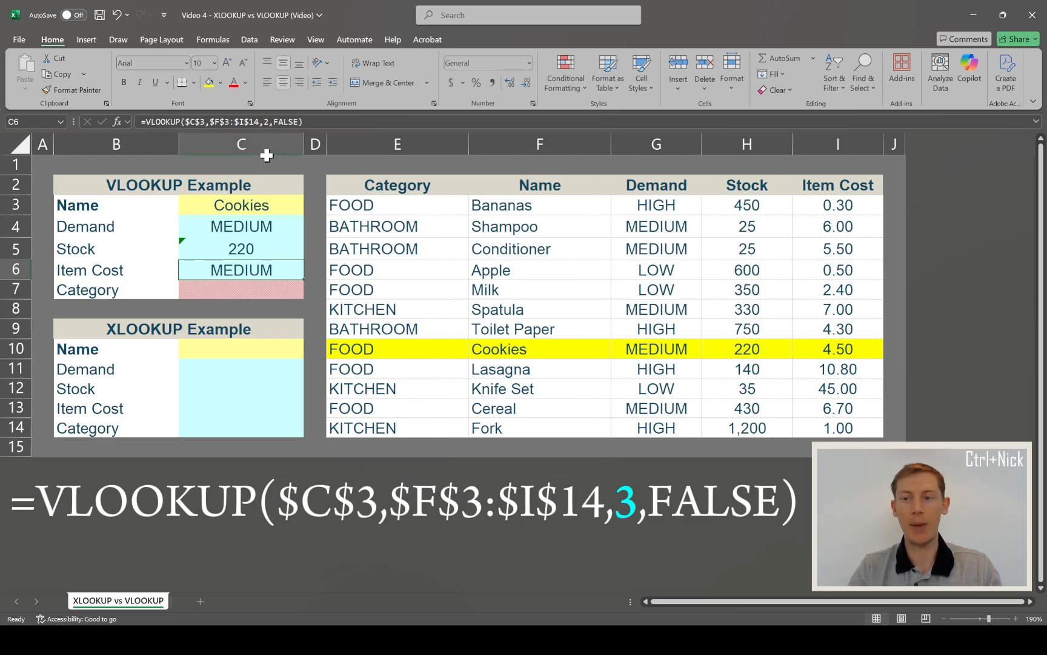
Step: Set the column index to 4 in the VLOOKUP example's Item Cost formula in C6
left_click(538, 189)
left_click(656, 184)
left_click(747, 184)
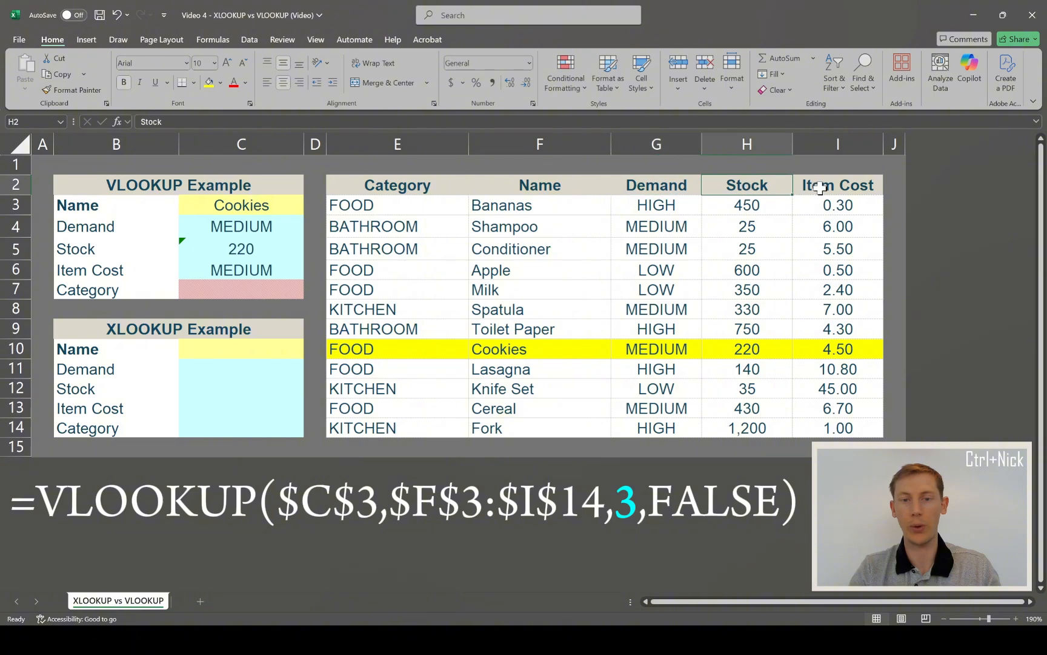
left_click(839, 185)
left_click(227, 269)
left_click(266, 121)
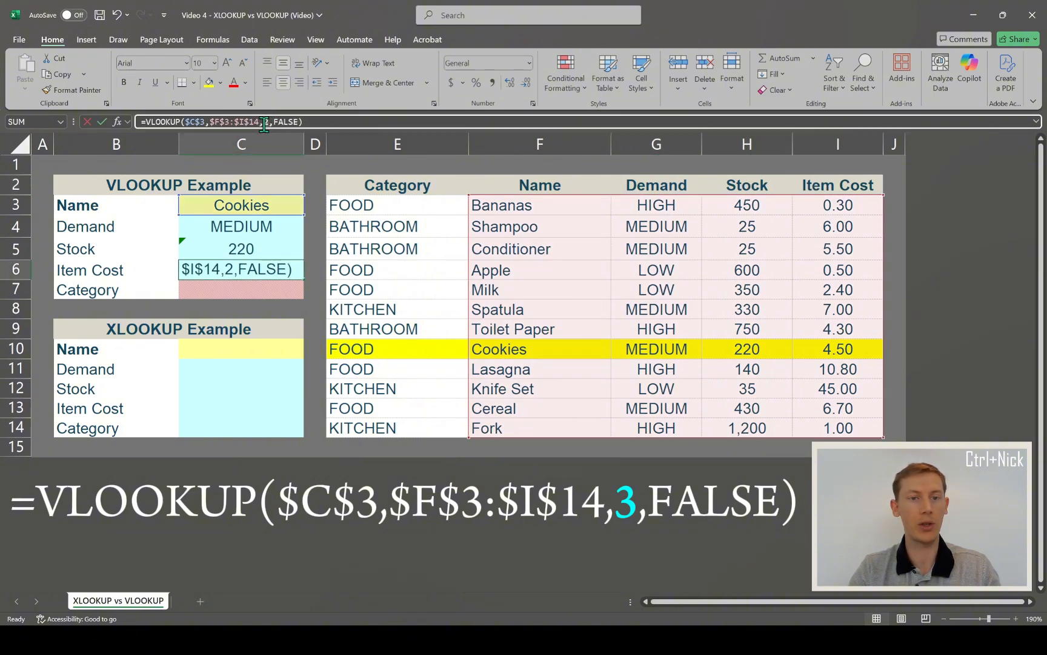
type("4")
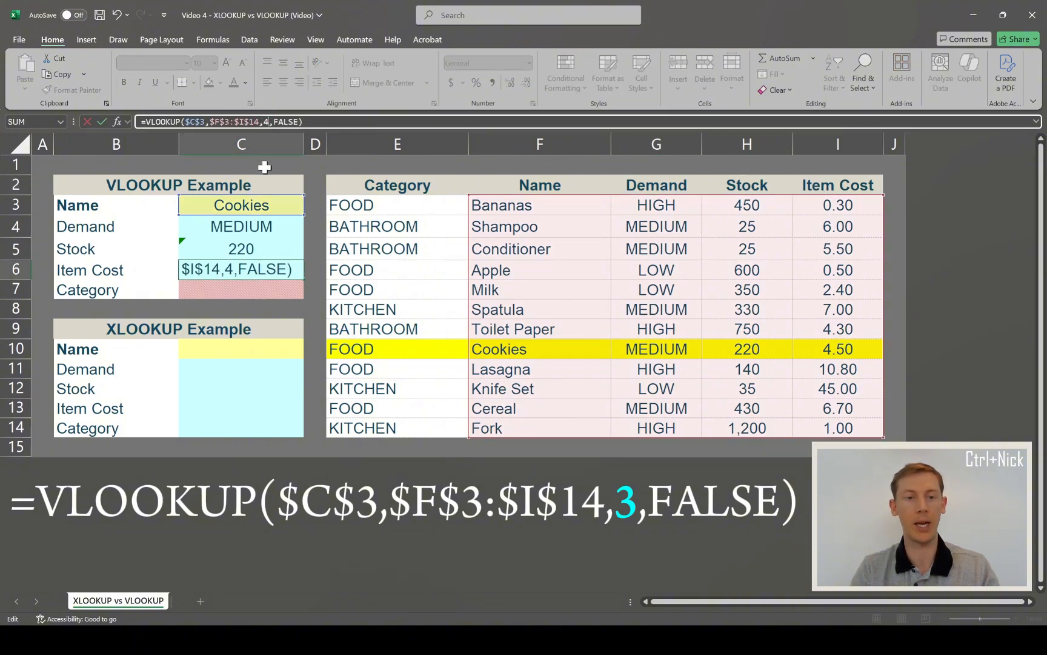
key("Return")
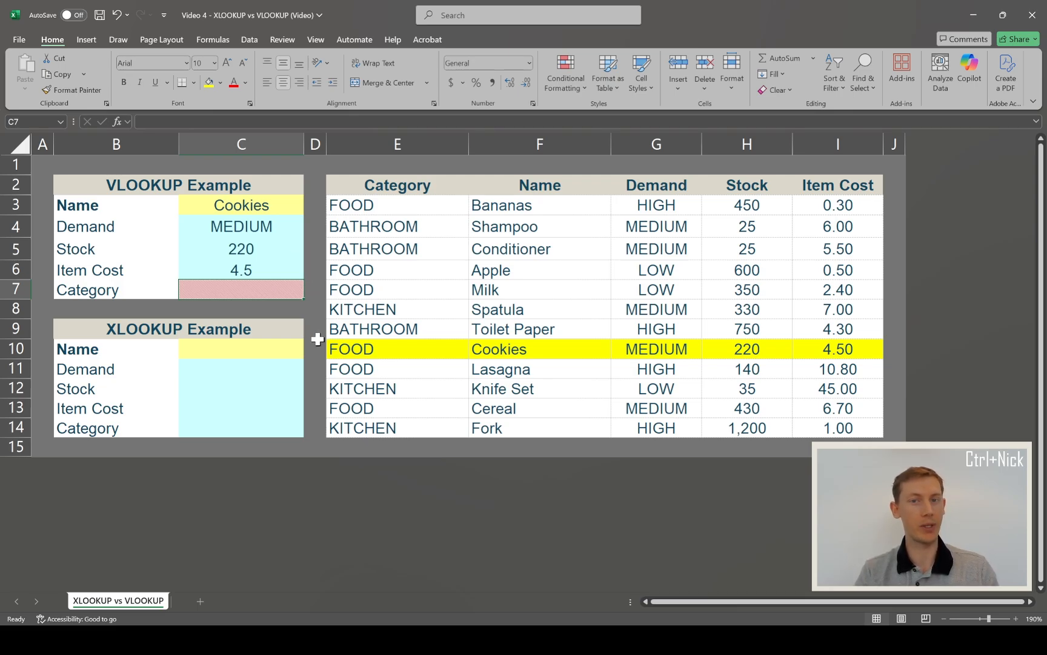
Step: Enter a VLOOKUP in the Category cell C7 with lookup value $C$3, table $E$3:$F$14, column index -2 and FALSE for exact match
type("=")
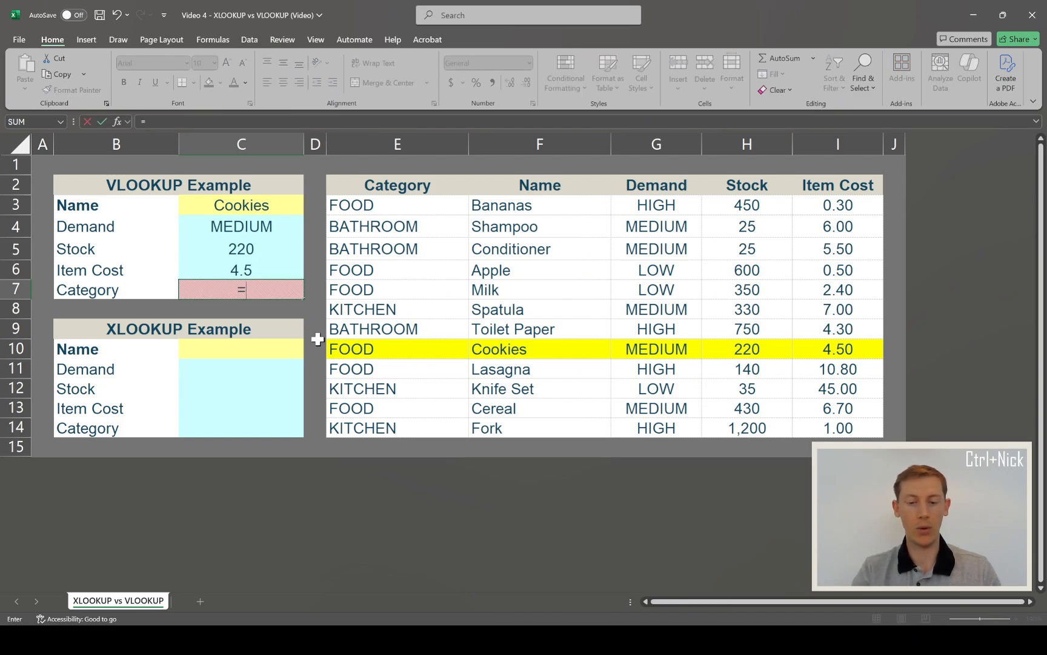
type("vloo")
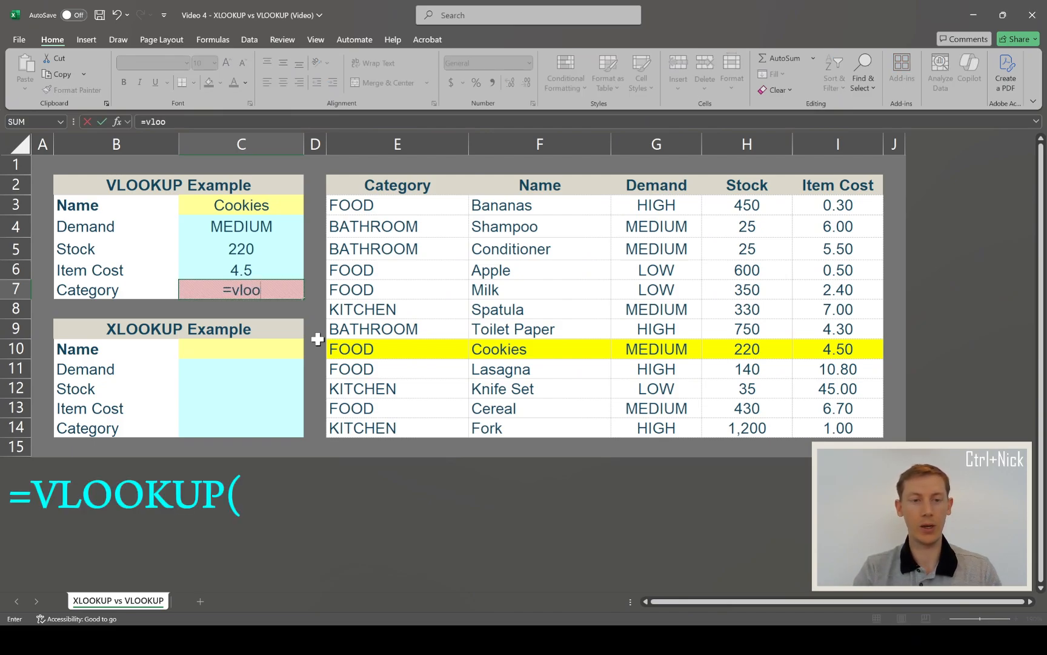
type("kup(")
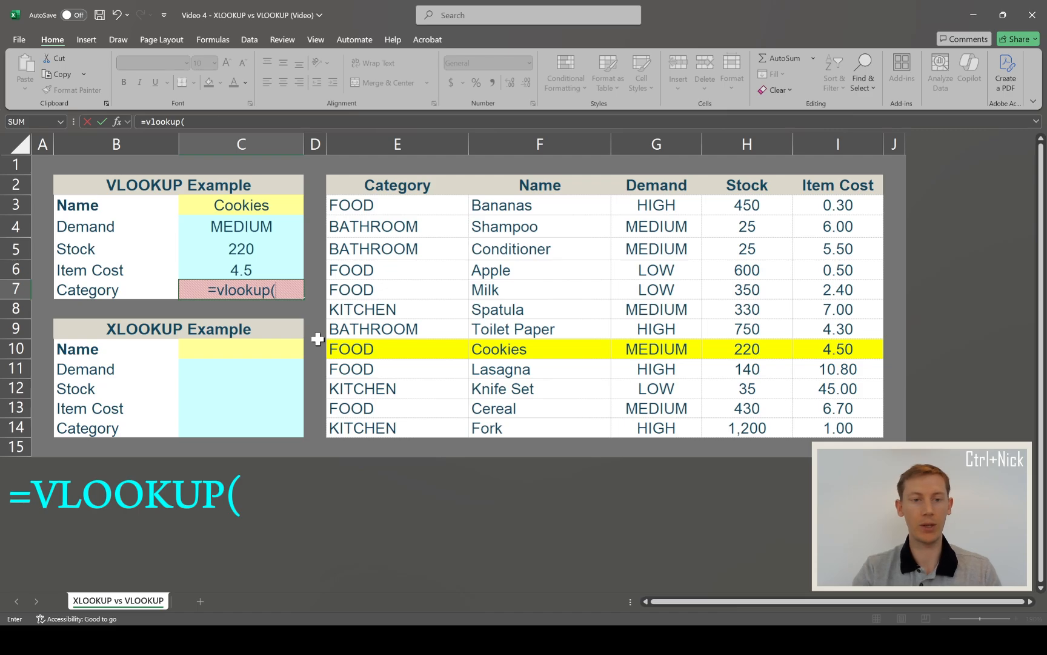
left_click(257, 206)
key("F4")
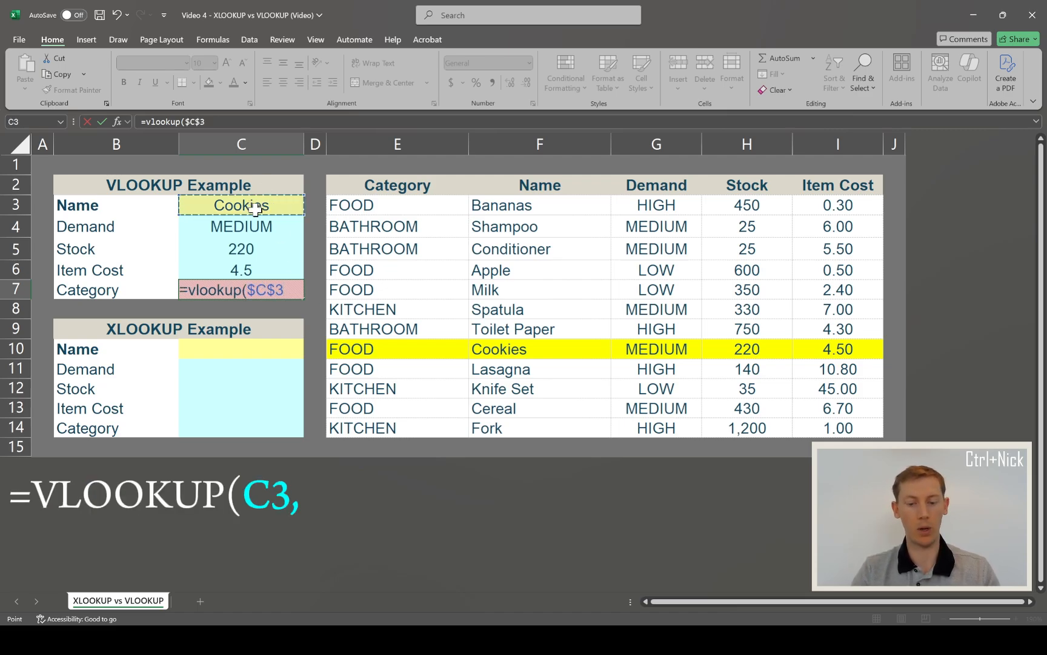
type(",")
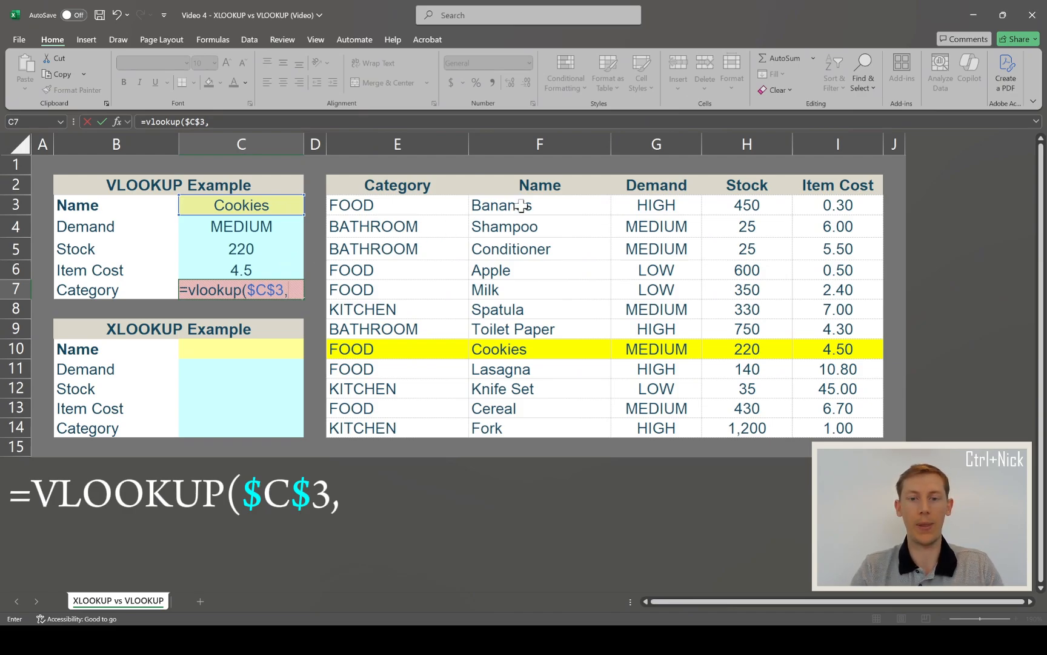
left_click_drag(521, 206, 513, 228)
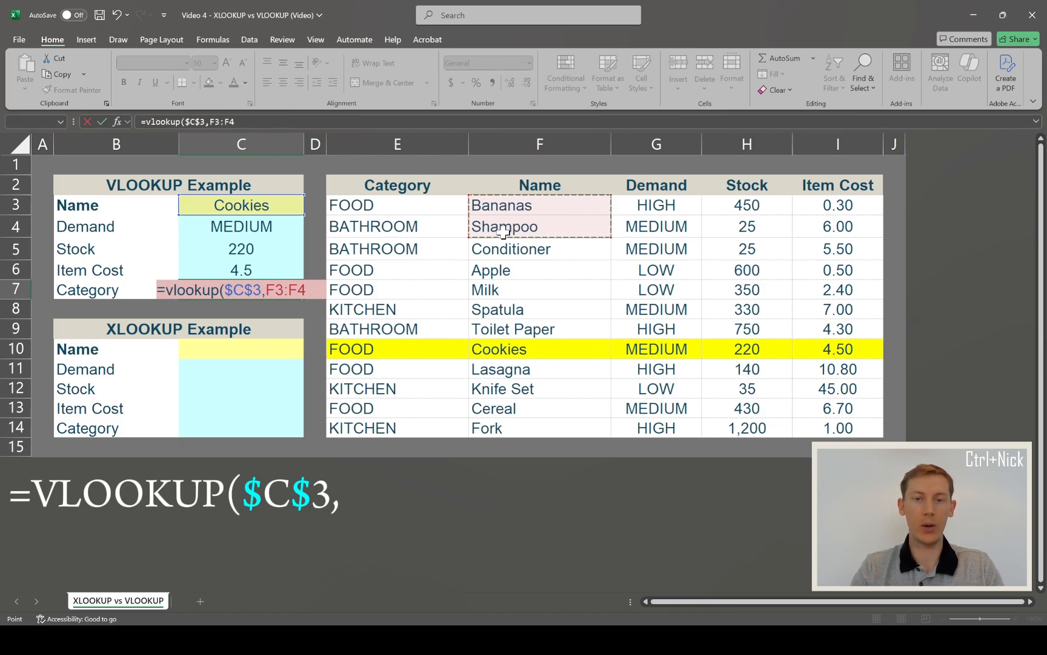
left_click_drag(503, 231, 391, 424)
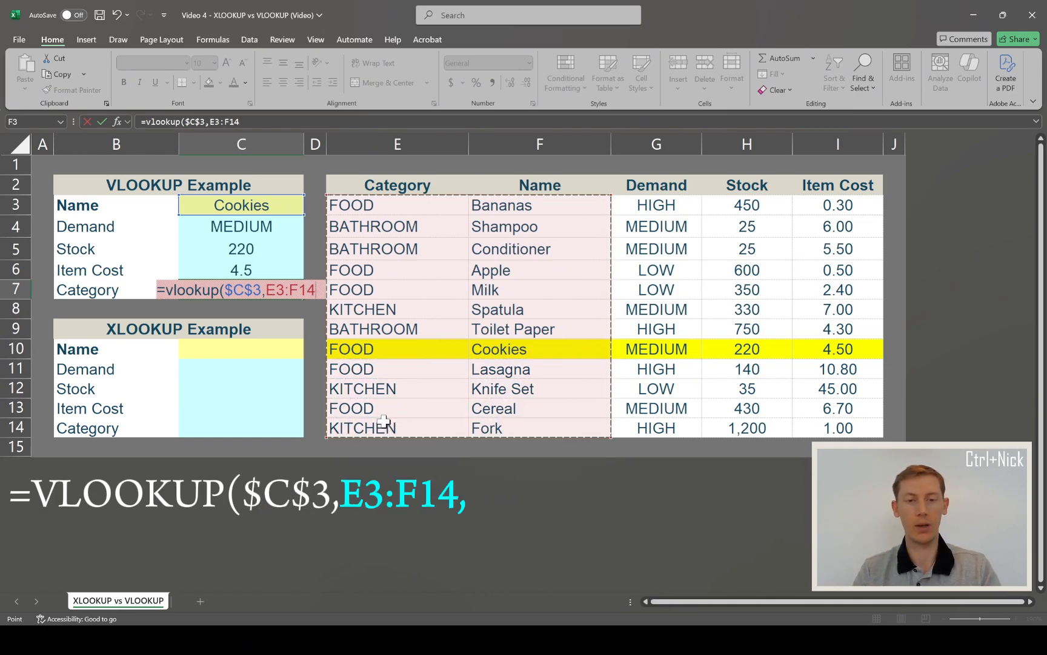
key("F4")
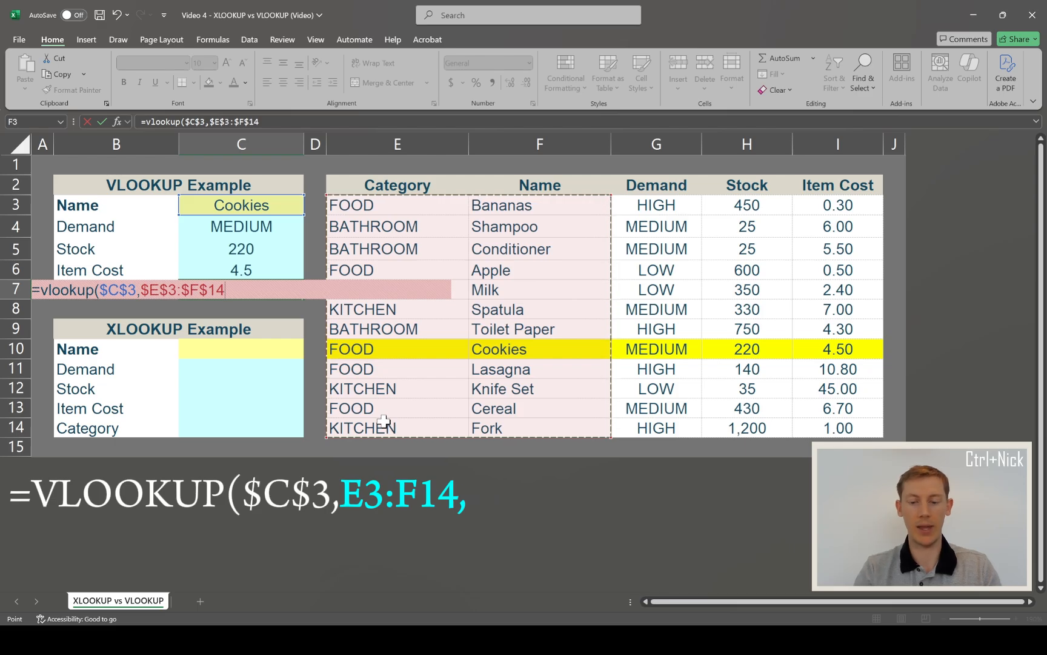
type(",")
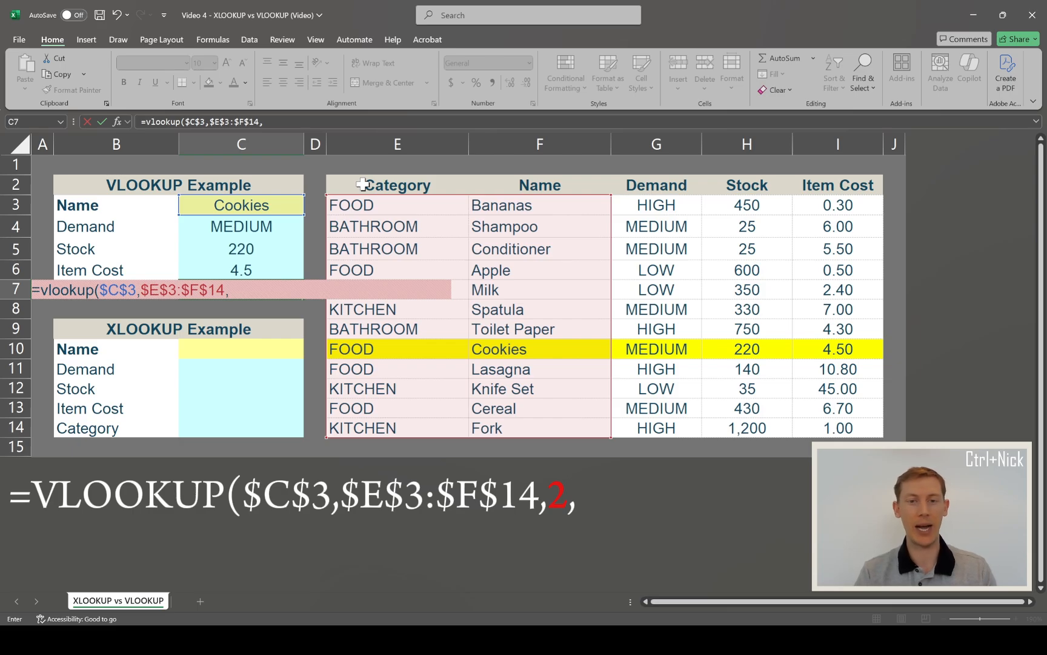
type("-2,")
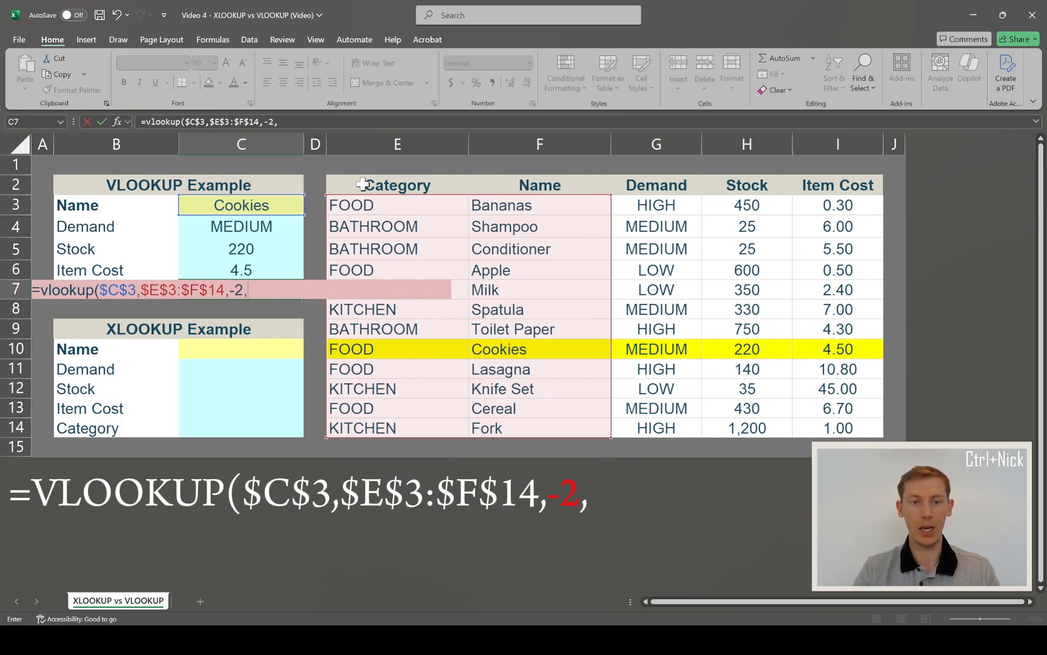
type("FALSE)")
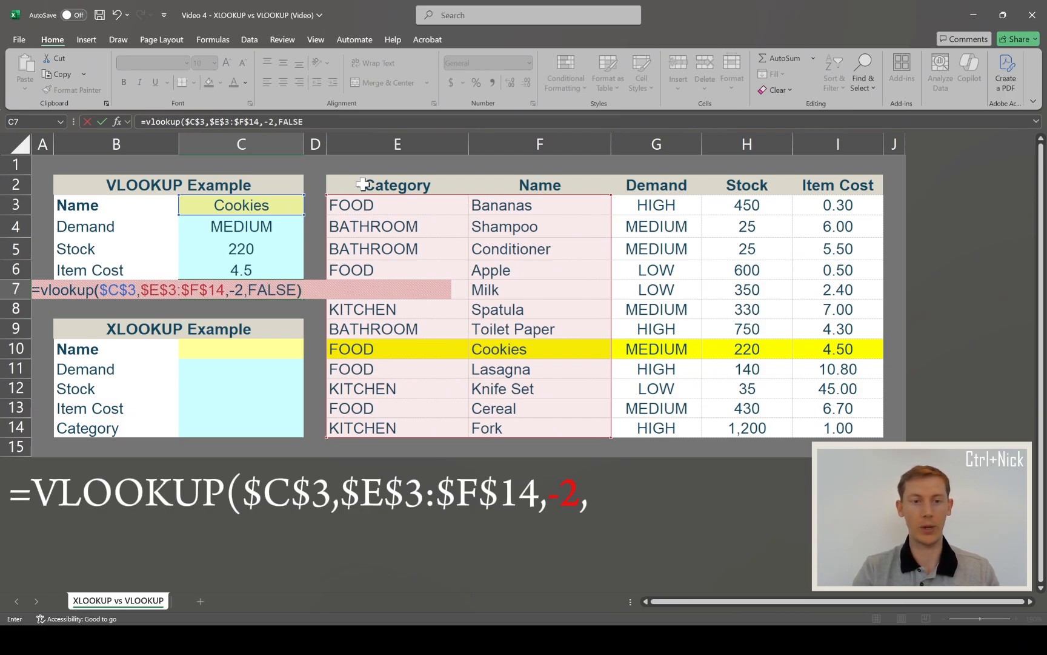
key("Return")
key("Up")
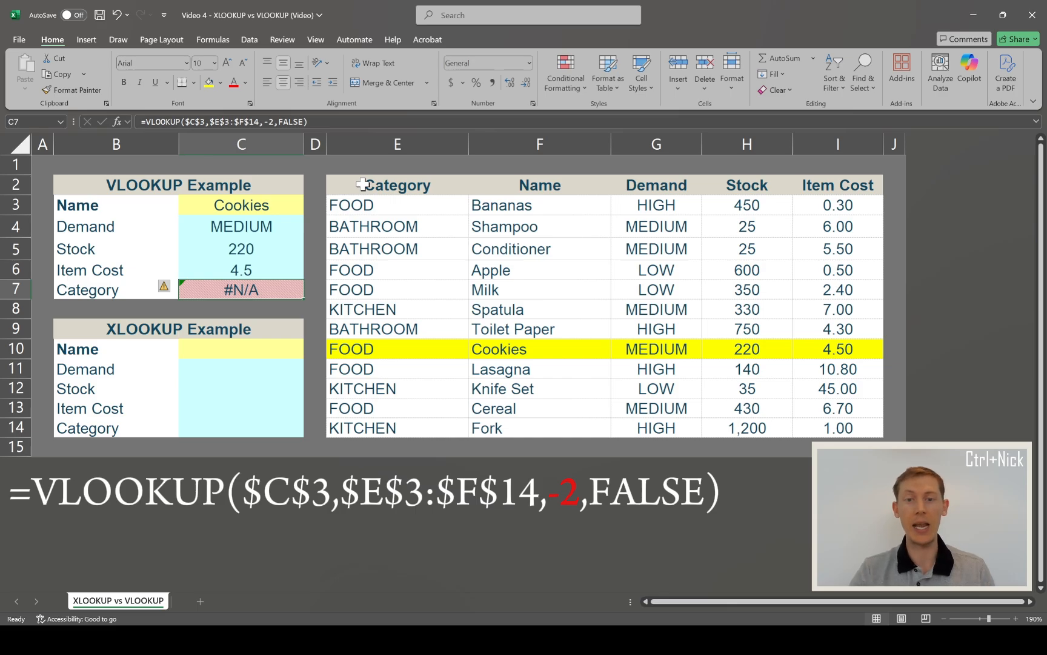
Step: Enter Cookies as the product name in C10 of the XLOOKUP example
left_click_drag(596, 185, 562, 264)
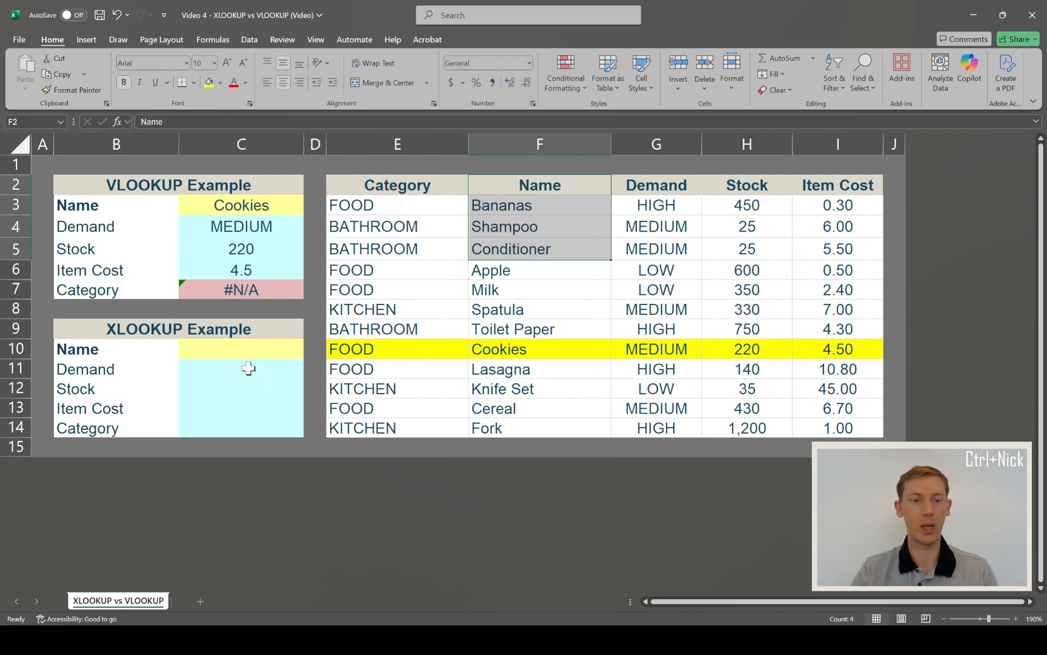
left_click(220, 346)
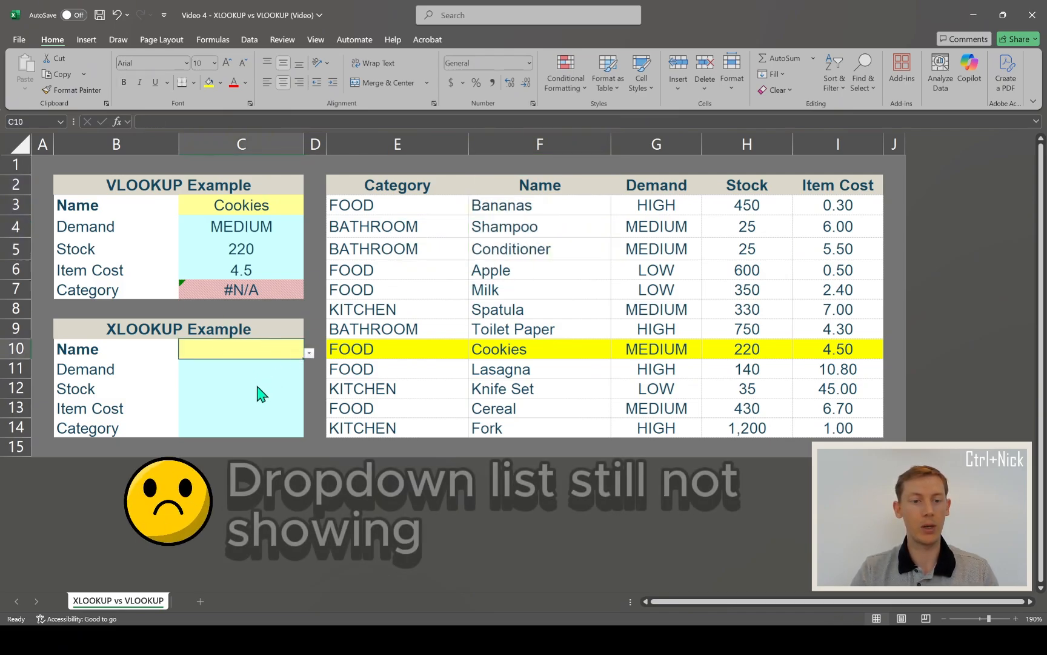
type("Cookies")
key("Return")
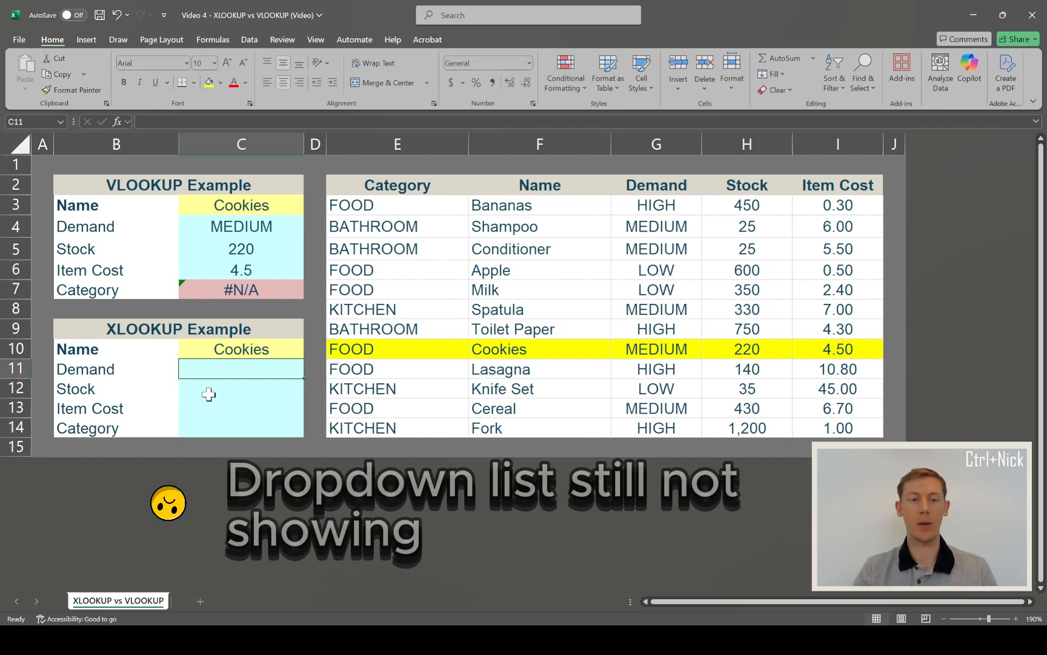
Step: Enter an XLOOKUP in the Demand cell C11 with lookup value $C$10, lookup range $F$3:$F$14 and return range $G$3:$G$14
type("=xl")
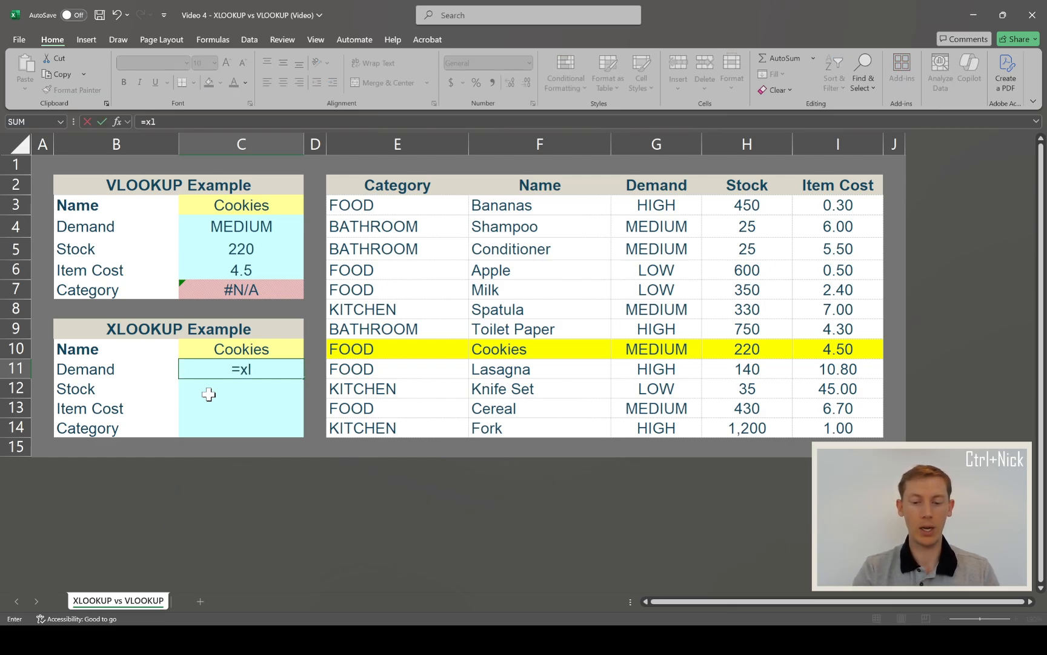
type("ookup(")
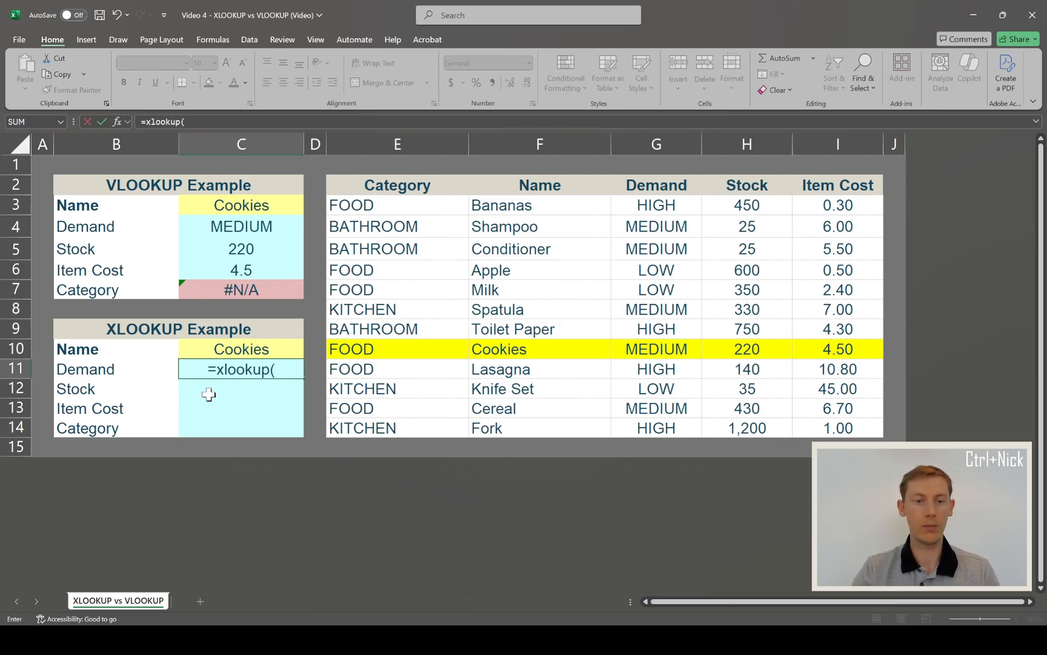
left_click(190, 356)
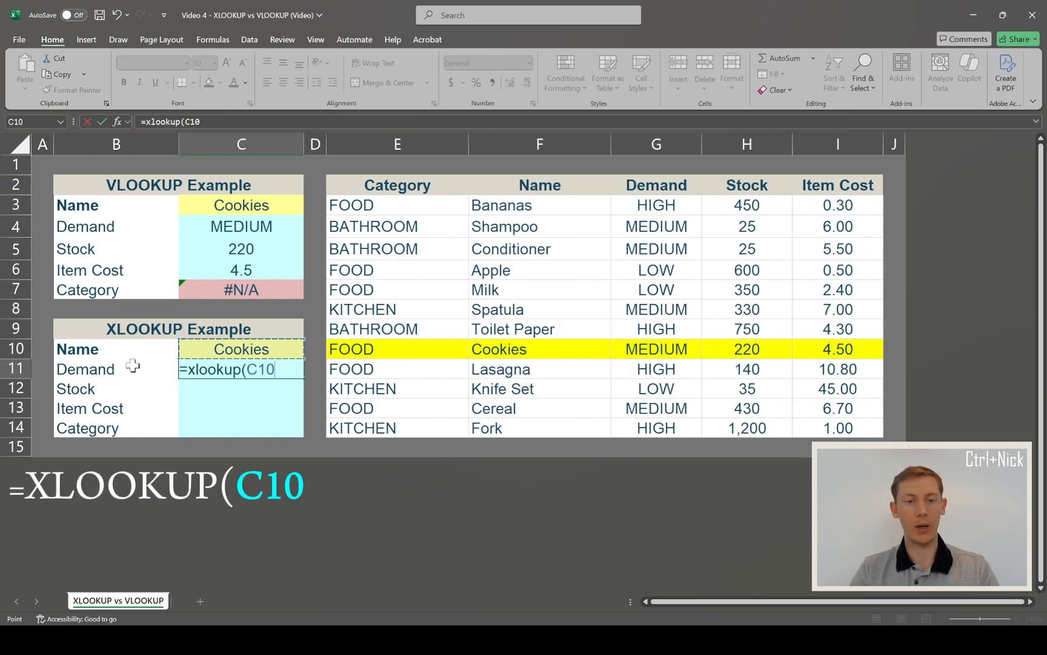
key("F4")
type(",")
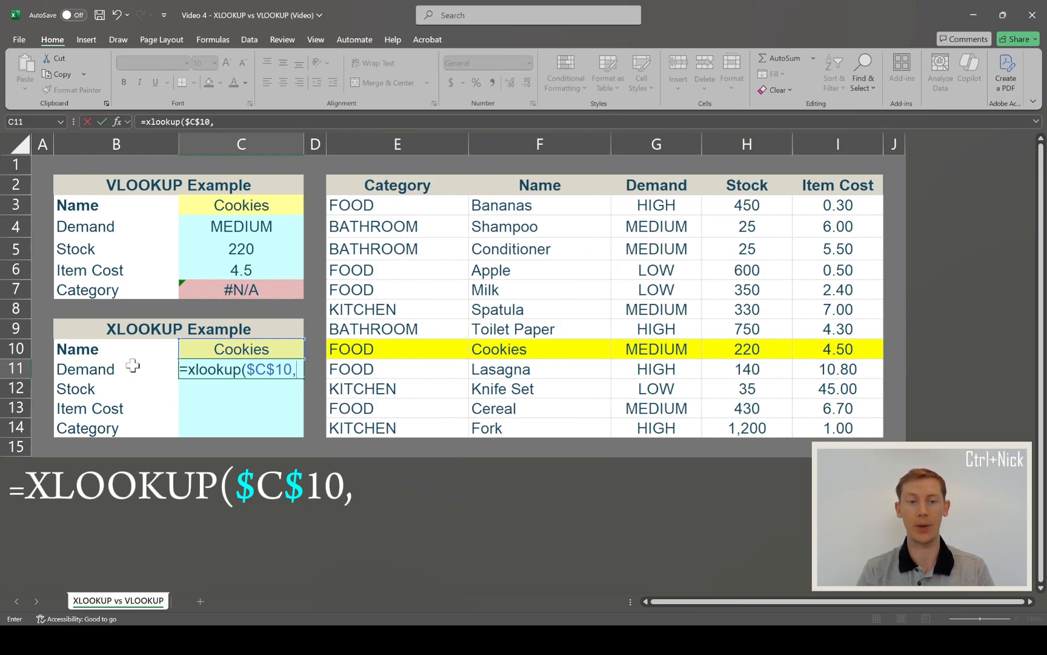
left_click_drag(491, 205, 501, 427)
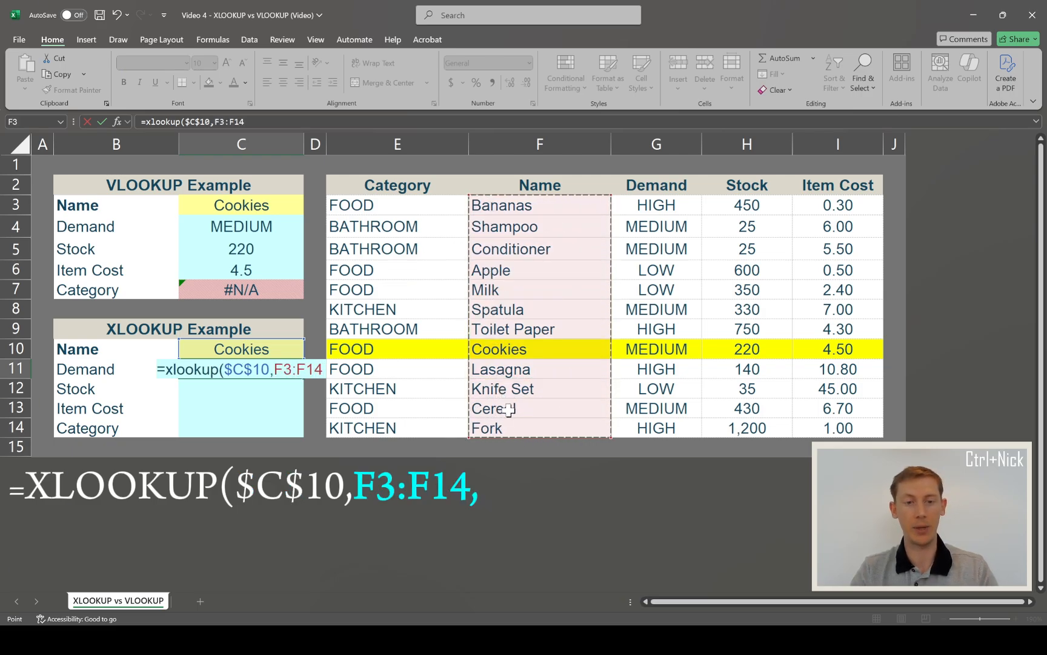
key("F4")
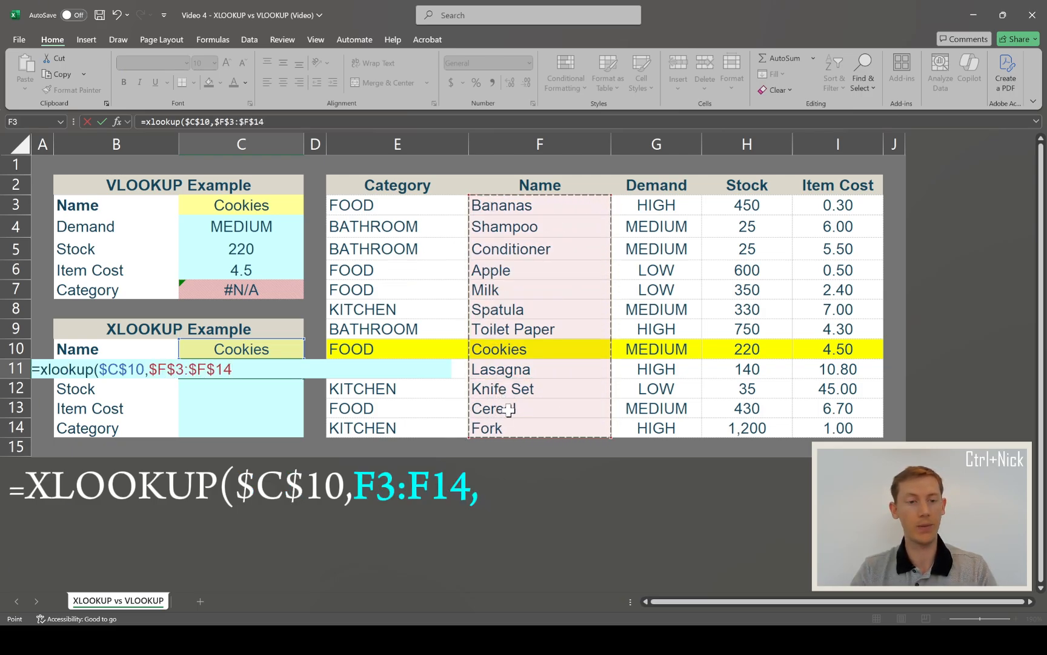
type(",")
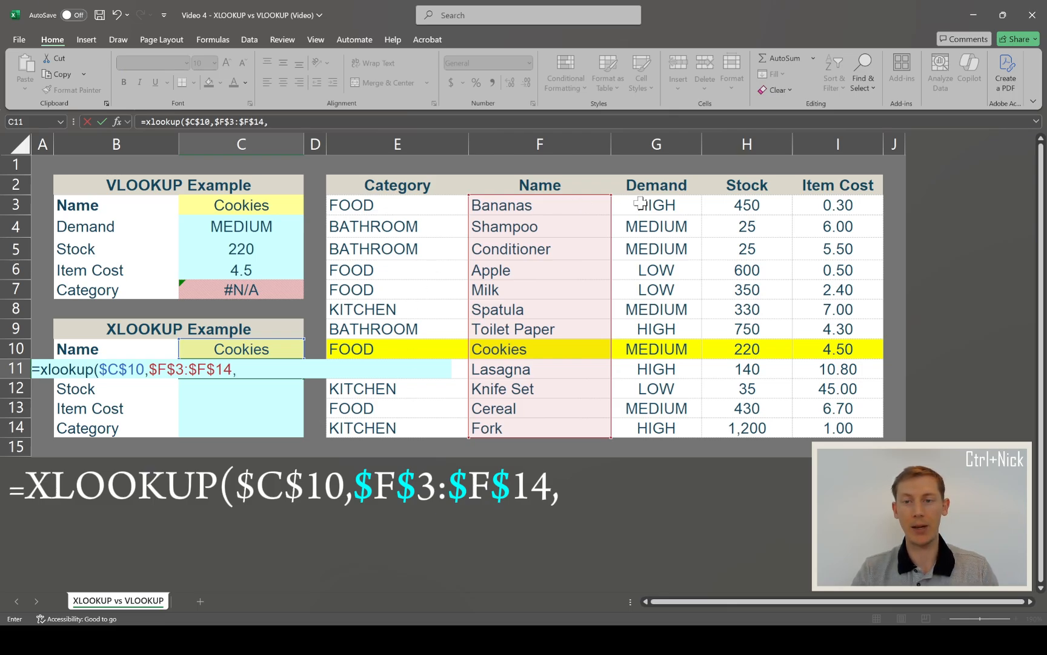
left_click_drag(641, 202, 648, 428)
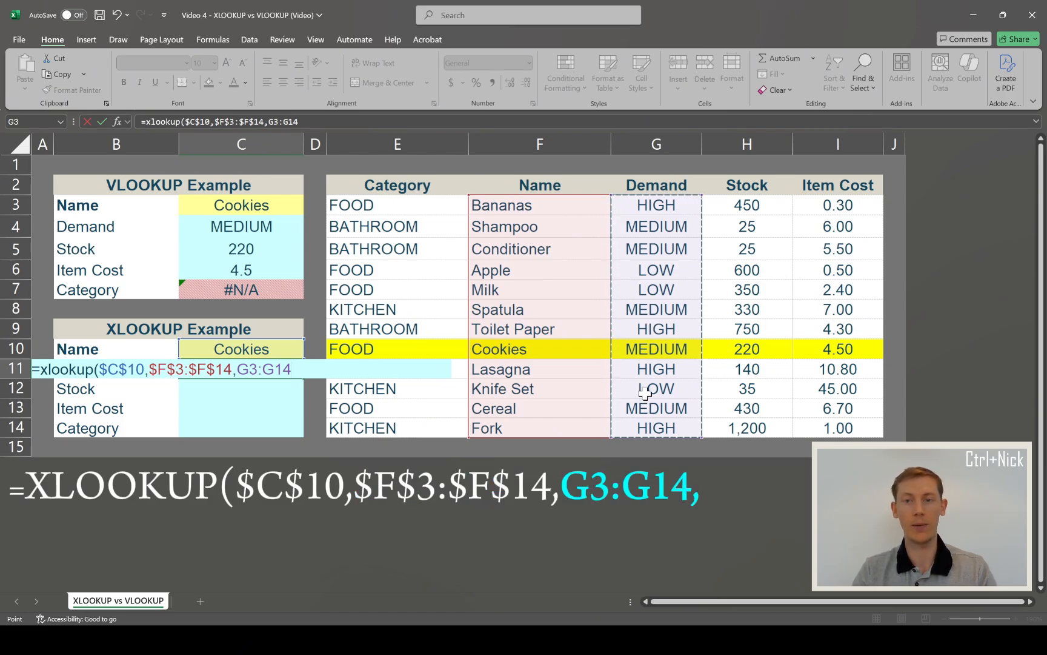
key("F4")
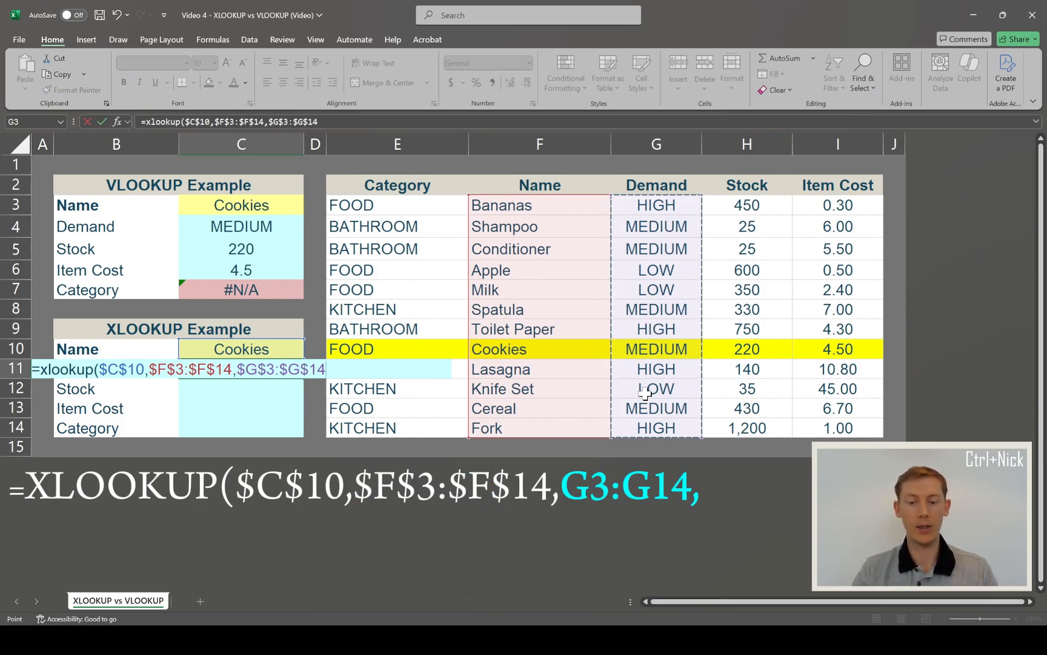
type(")")
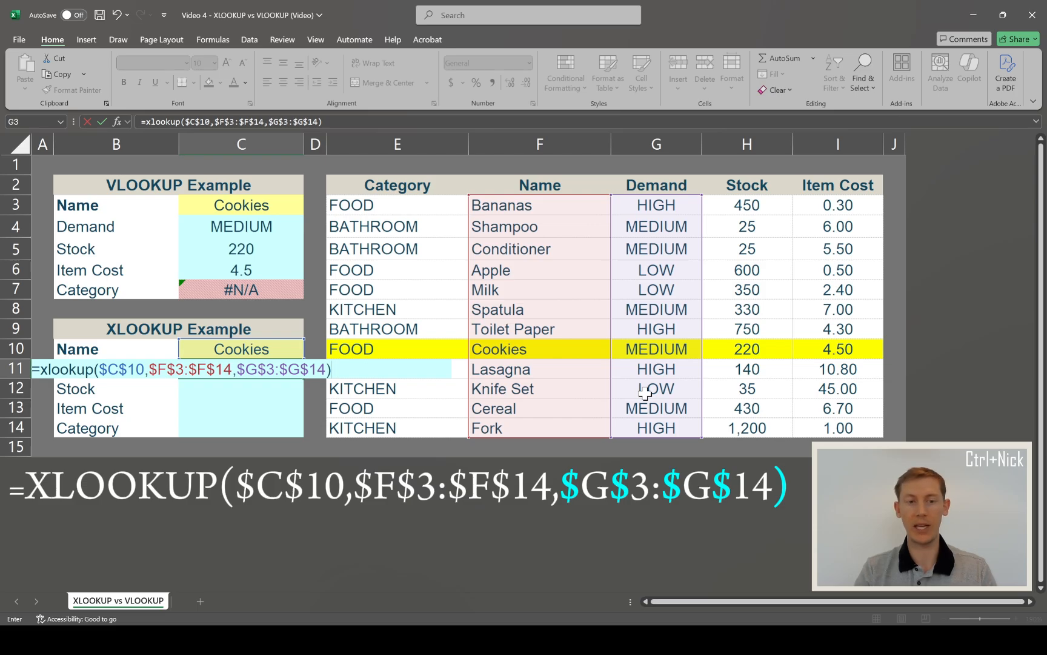
key("Return")
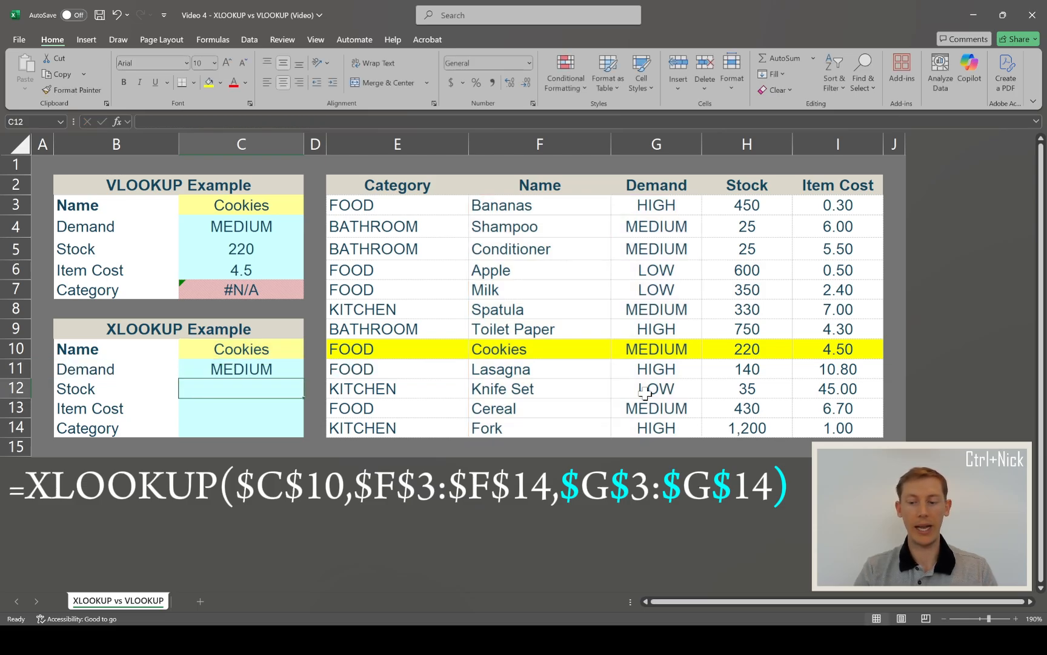
key("Up")
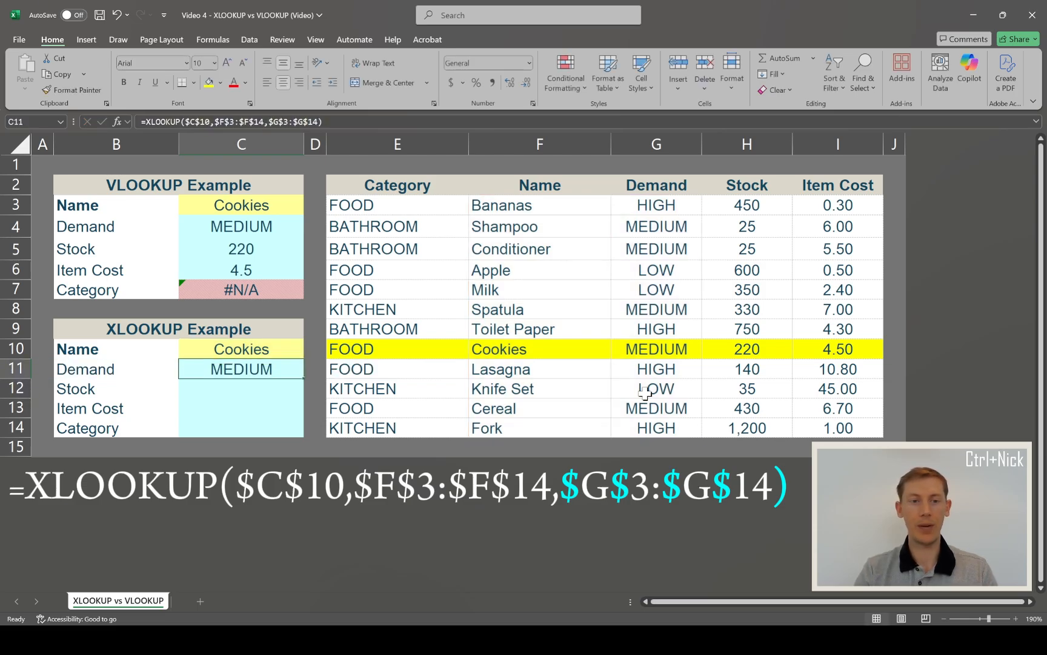
left_click(225, 224, "ctrl")
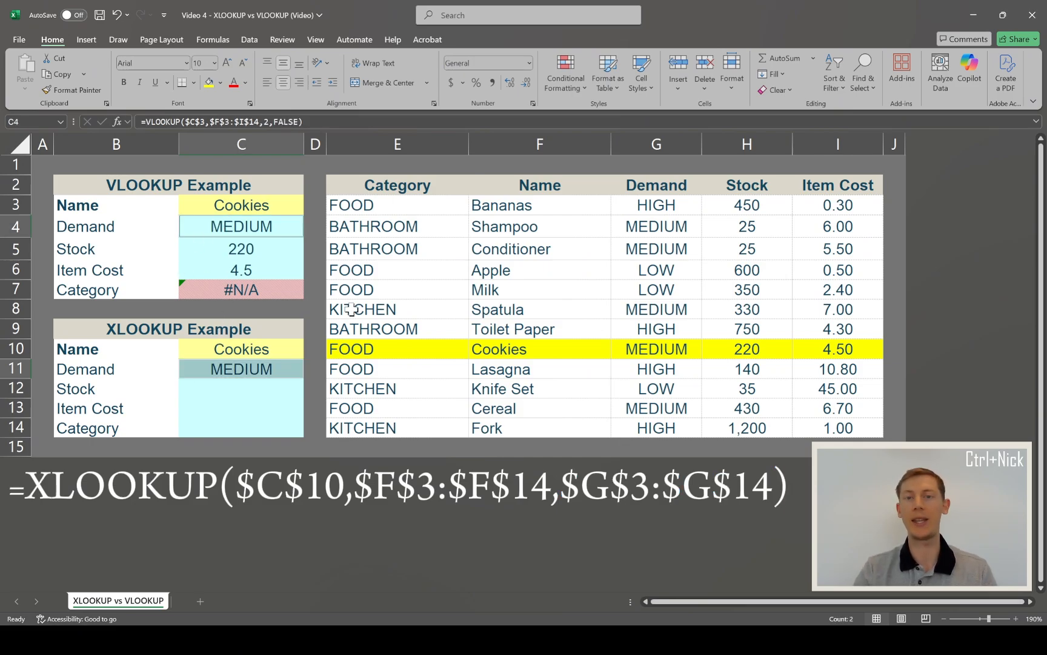
Step: Copy the XLOOKUP Demand formula from C11 into the Stock and Item Cost cells C12 and C13
left_click(247, 363)
key("ctrl+c")
key("Down")
key("ctrl+v")
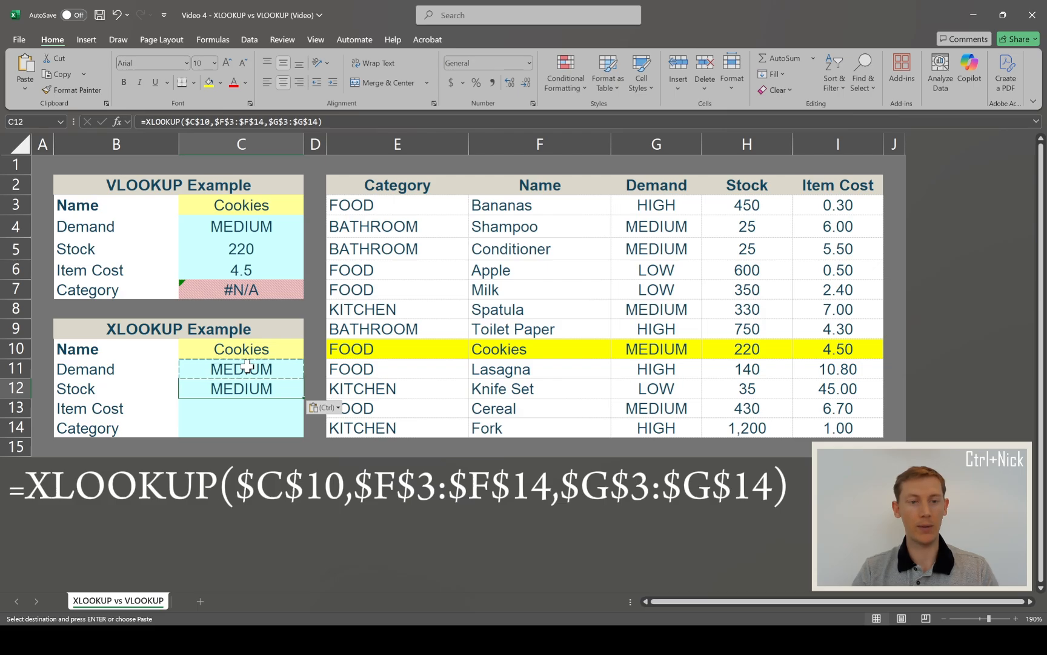
key("Down")
key("ctrl+v")
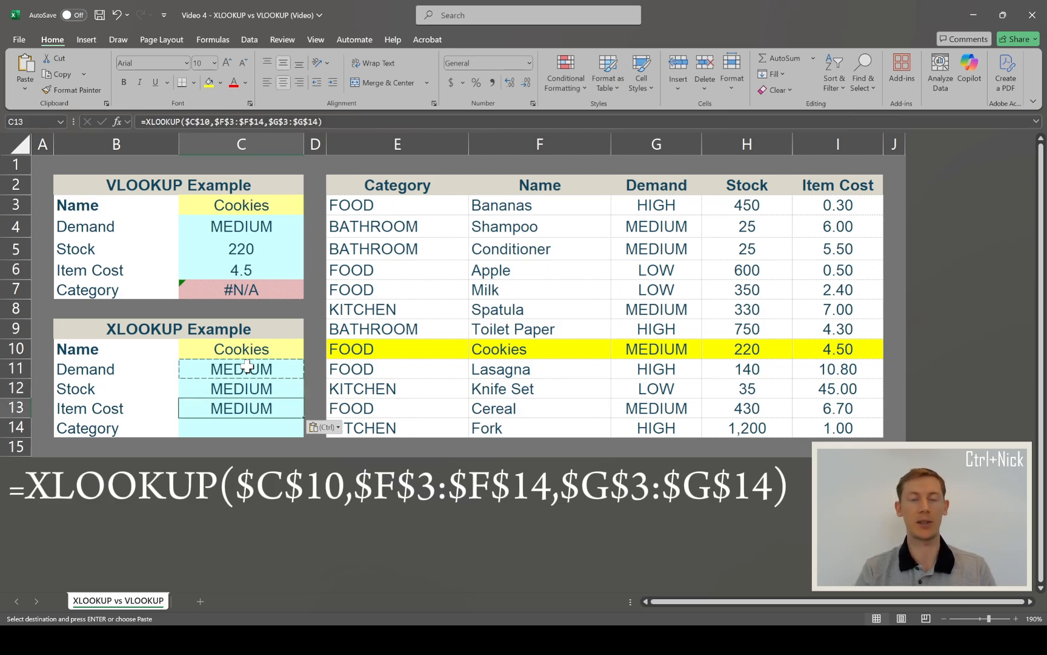
Step: Change the return range of the XLOOKUP example's Stock formula in C12 to the Stock column, $H$3:$H$14
key("Up")
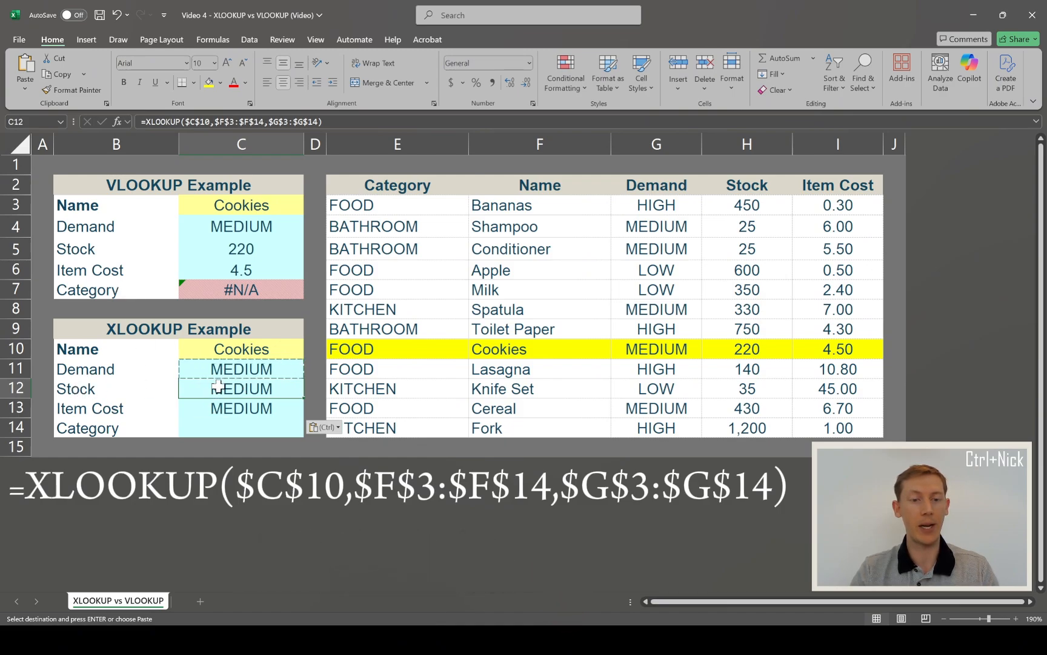
left_click(232, 122)
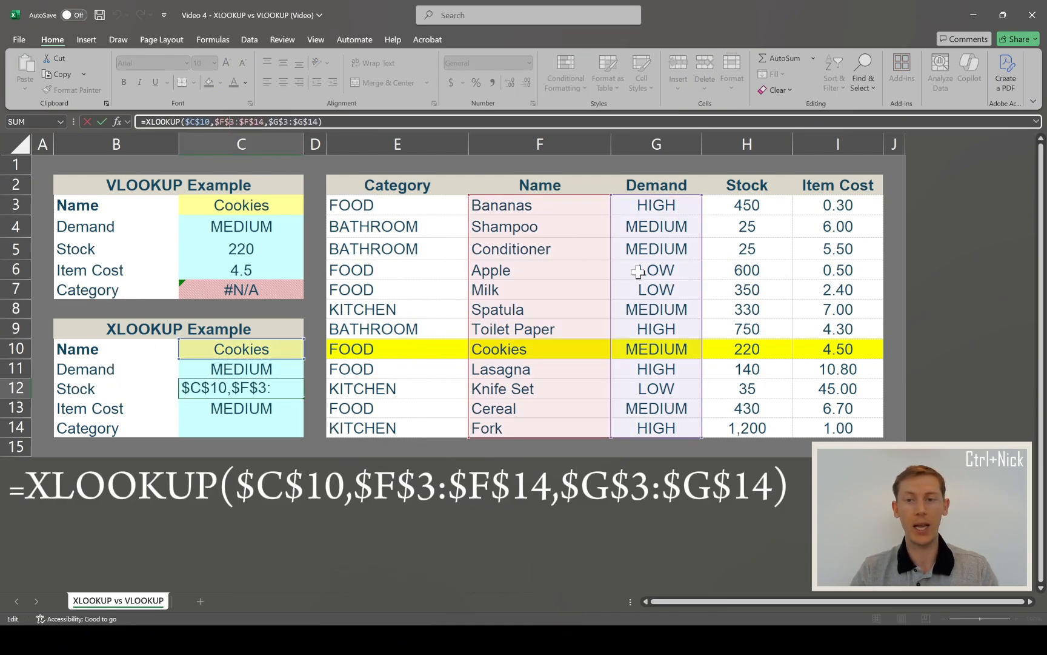
left_click_drag(638, 271, 722, 265)
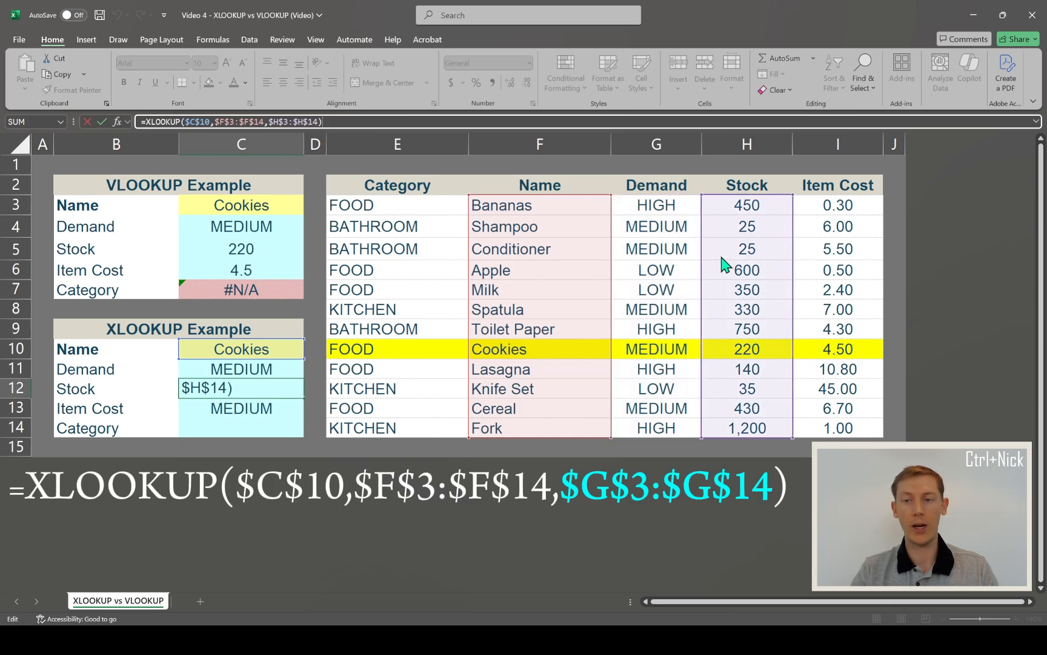
key("Return")
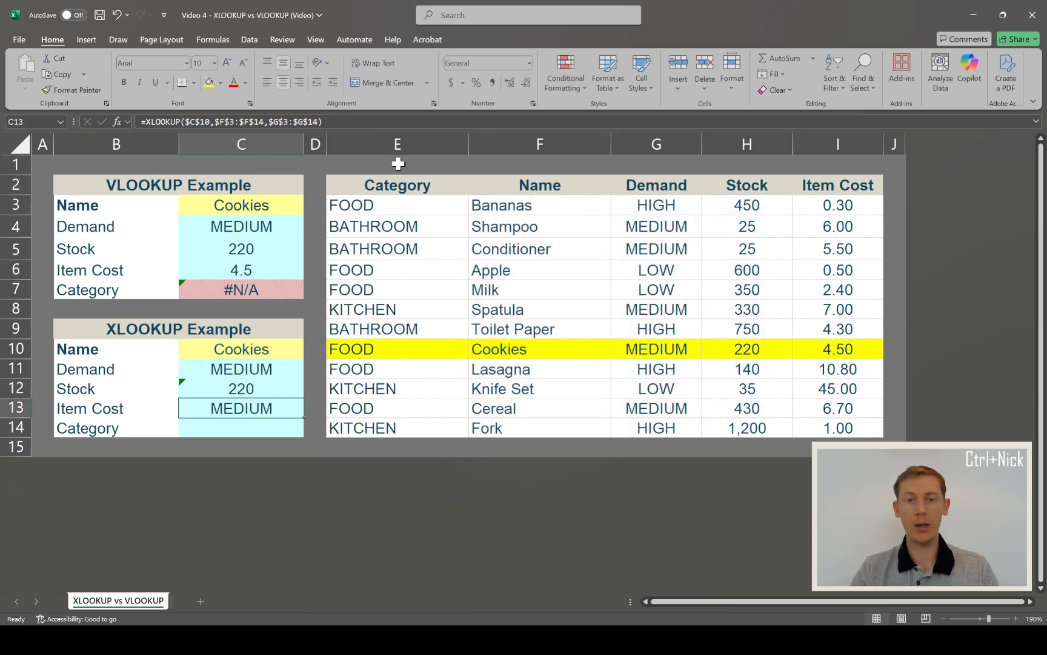
Step: Change the return range of the Item Cost XLOOKUP in C13 to $I$3:$I$14 and select C11:C13 with C4:C6 to compare both examples
key("F2")
left_click_drag(697, 260, 814, 271)
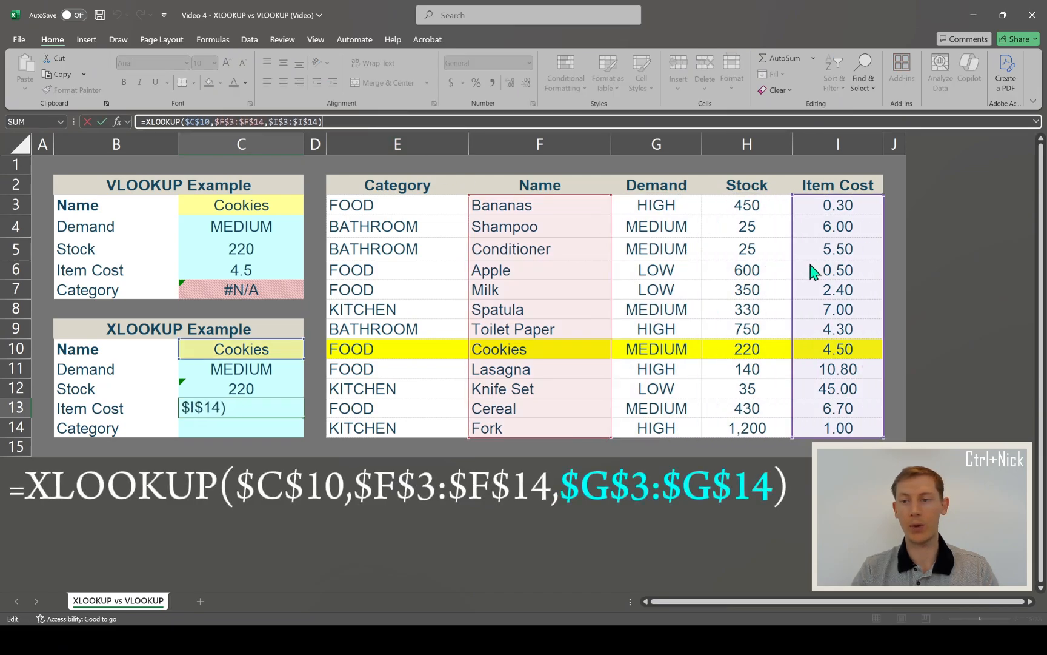
key("Return")
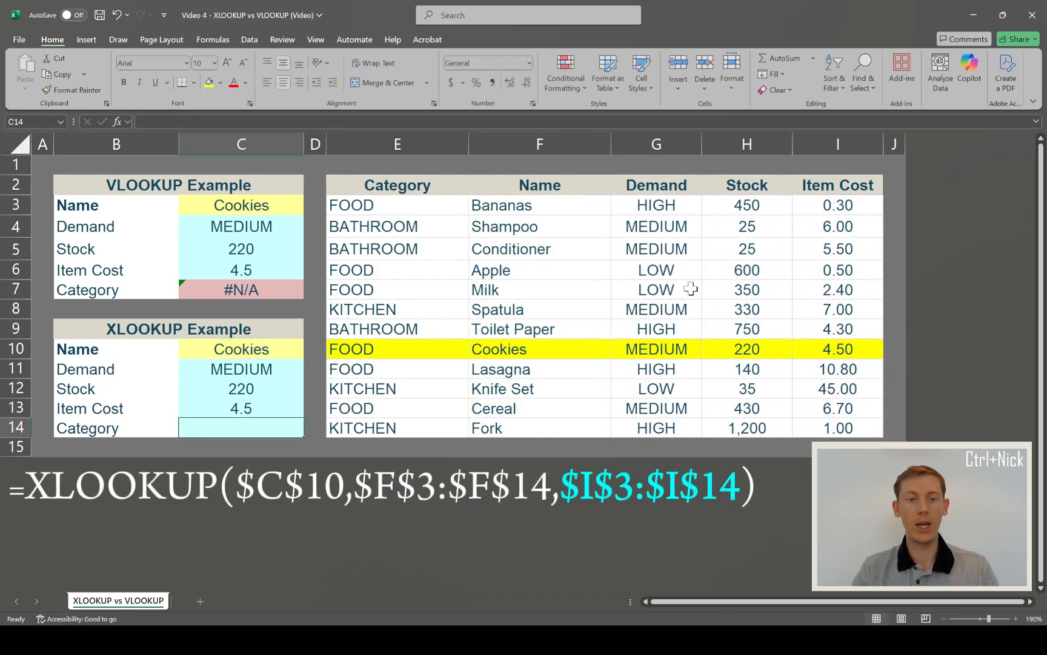
left_click_drag(242, 362, 243, 407)
left_click_drag(217, 226, 217, 270, "ctrl")
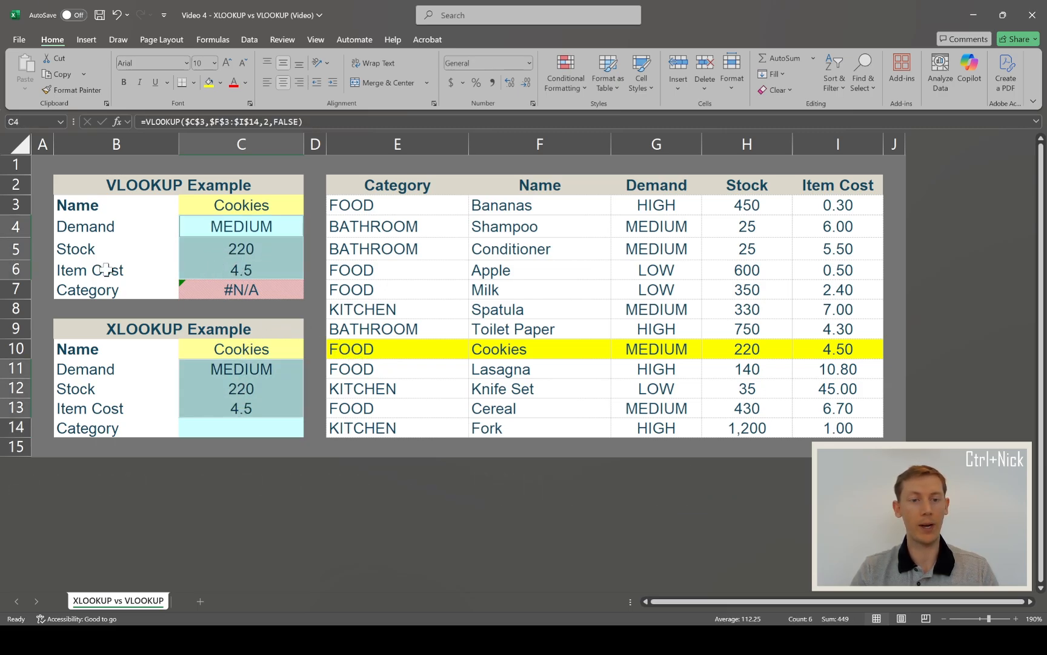
Step: Copy the XLOOKUP formula from C13 into the Category cell C14 and change its return range to the Category column, $E$3:$E$14
left_click(218, 403)
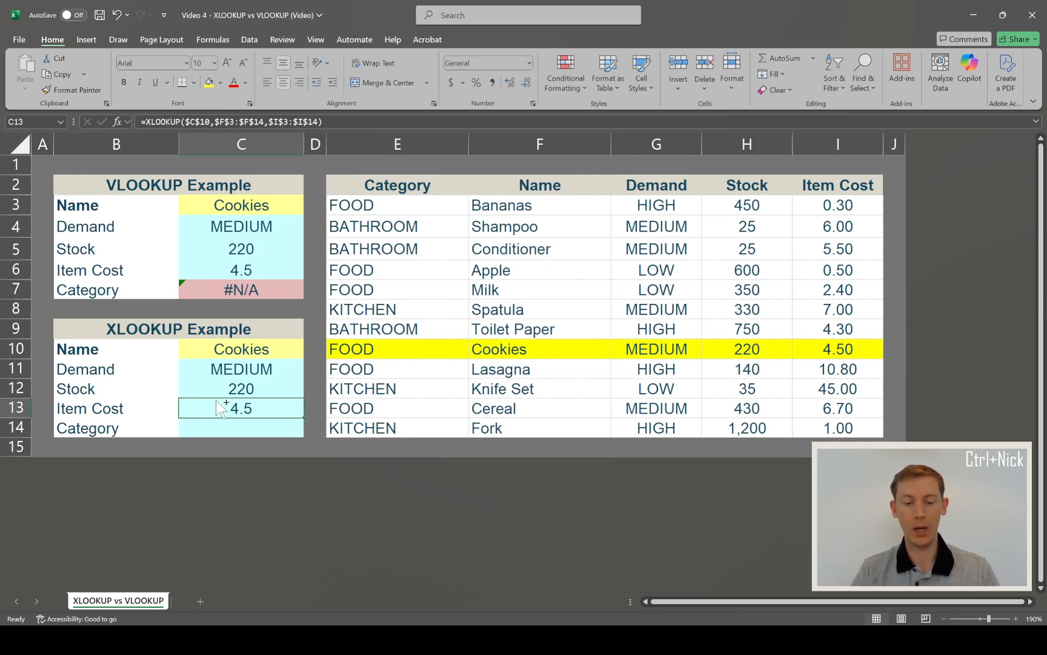
key("ctrl+c")
key("Down")
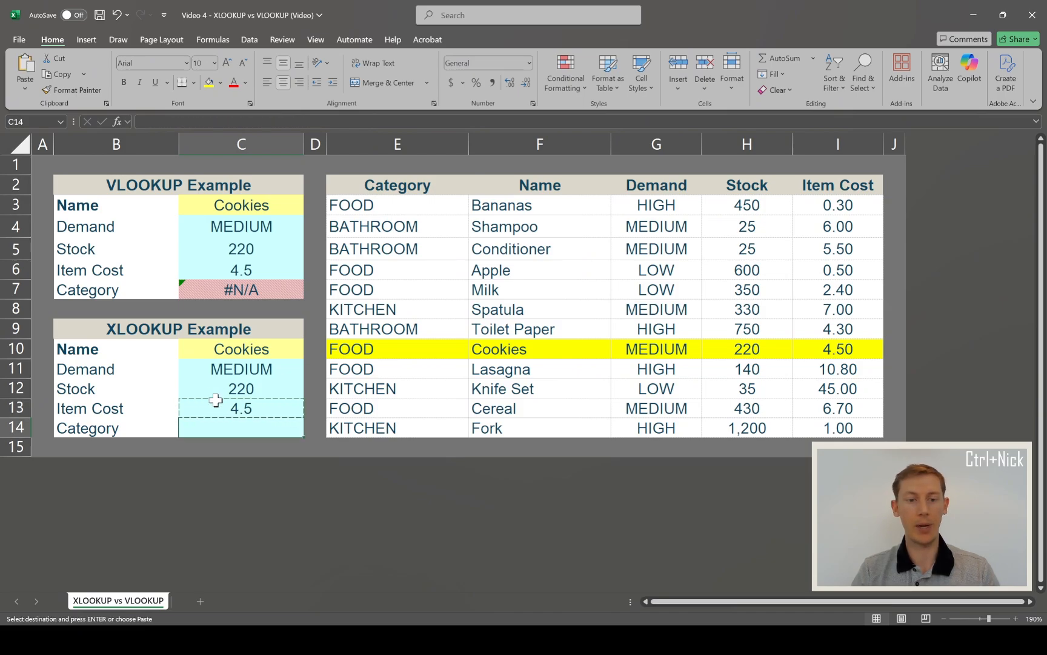
key("ctrl+v")
left_click(277, 122)
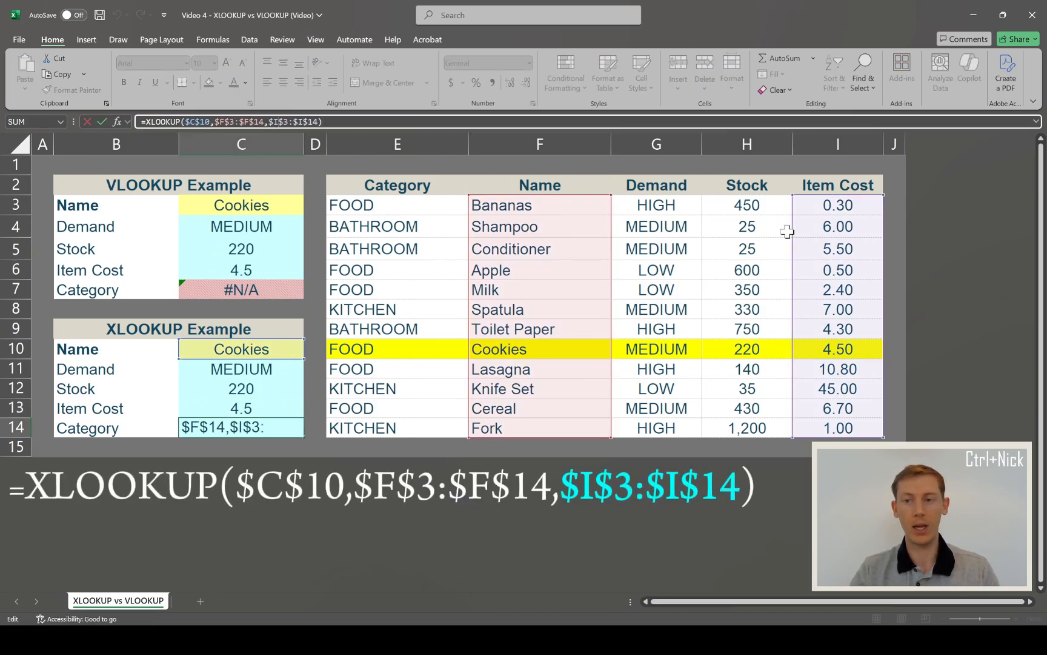
left_click_drag(791, 244, 407, 247)
key("Return")
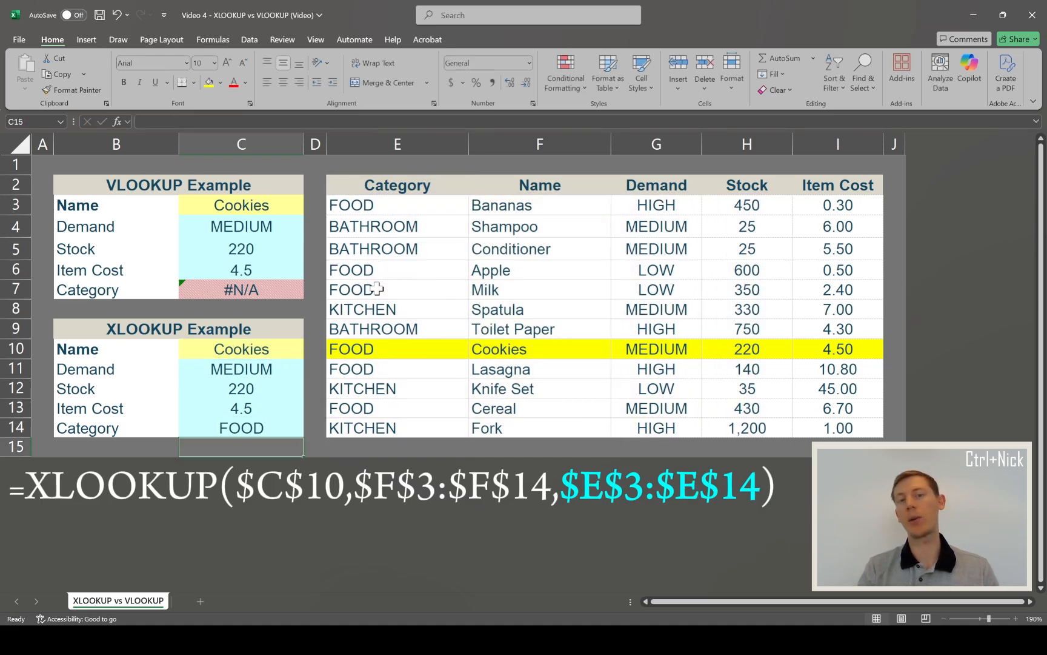